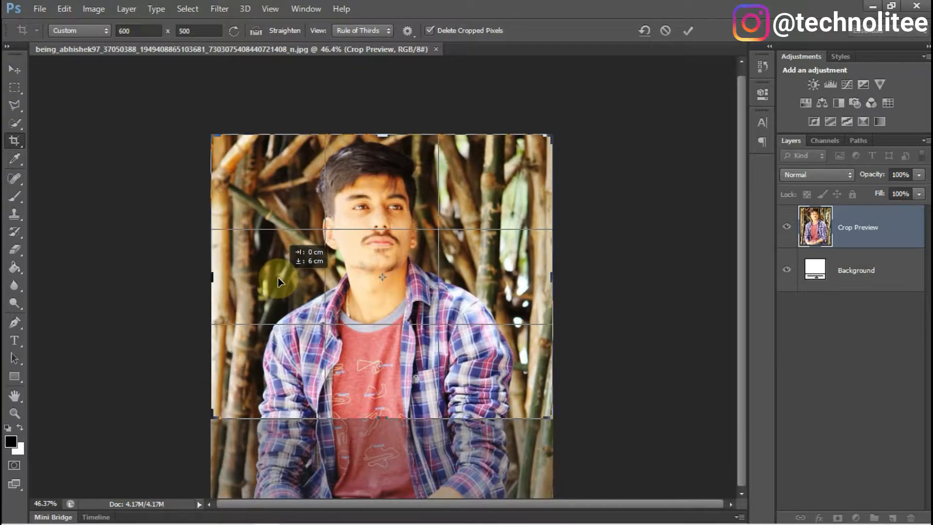
Apply the 600 x 500 crop to the portrait and convert the locked Background into an editable layer named Layer 0
{"action": "left_click", "coordinate": [688, 33]}
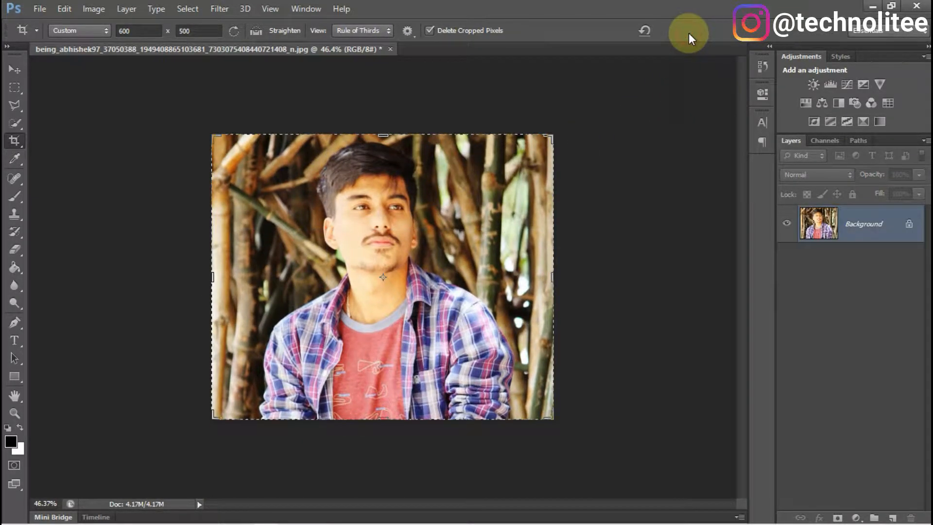
{"action": "double_click", "coordinate": [910, 225]}
{"action": "left_click", "coordinate": [591, 161]}
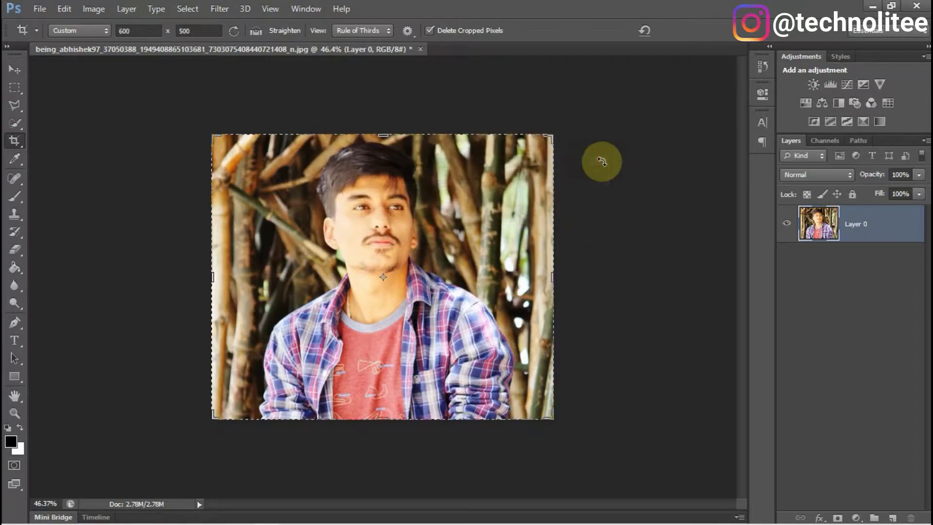
Duplicate Layer 0, and duplicate the resulting copy once more, keeping the default layer names
{"action": "right_click", "coordinate": [873, 226]}
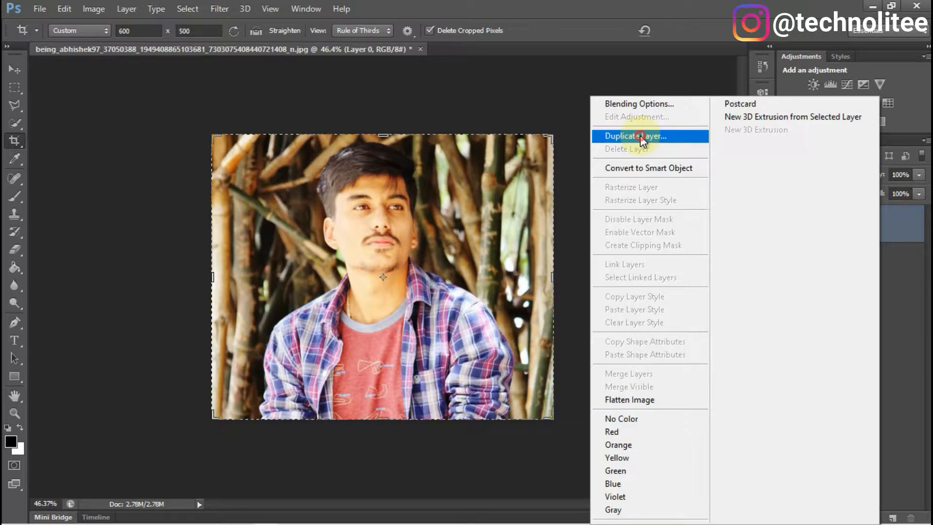
{"action": "left_click", "coordinate": [629, 137]}
{"action": "key", "text": "Return"}
{"action": "right_click", "coordinate": [889, 225]}
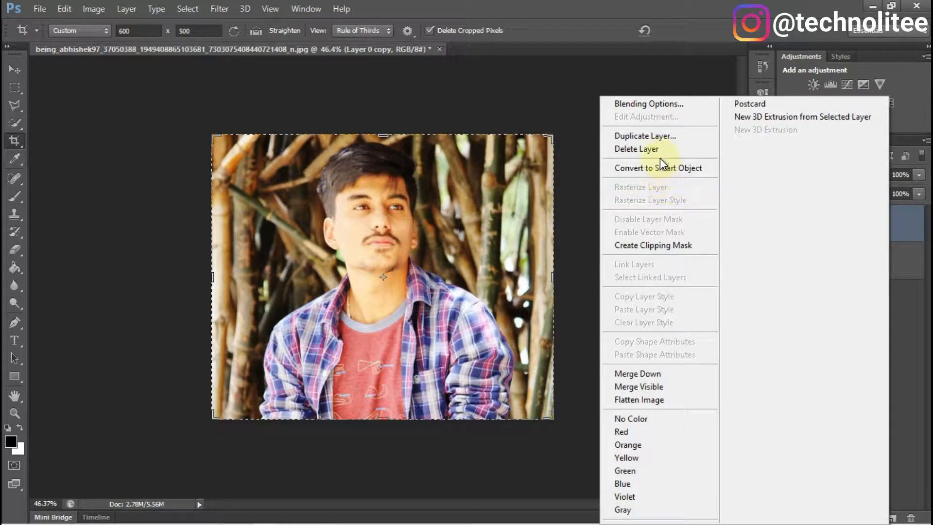
{"action": "left_click", "coordinate": [661, 137]}
{"action": "key", "text": "Return"}
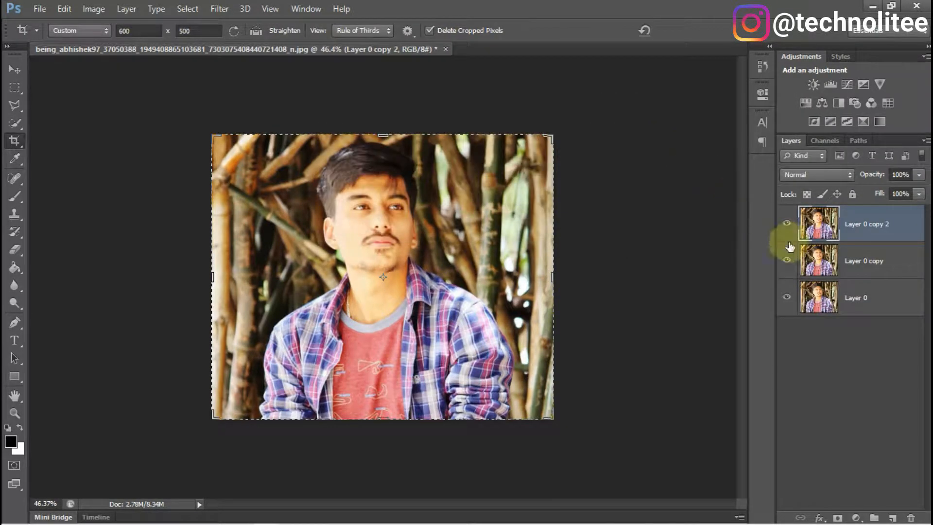
Set the foreground colour to black (000000) and fill the original Layer 0 with it
{"action": "left_click", "coordinate": [856, 303]}
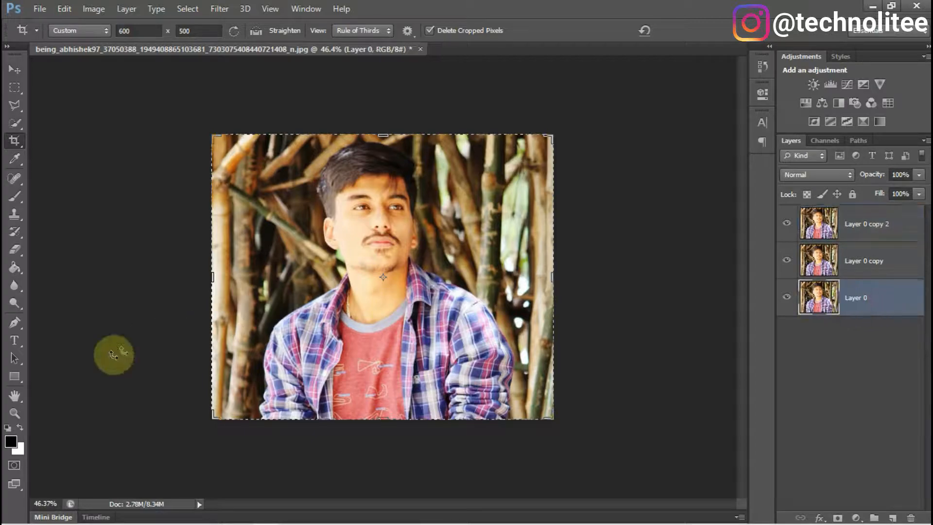
{"action": "left_click", "coordinate": [11, 444]}
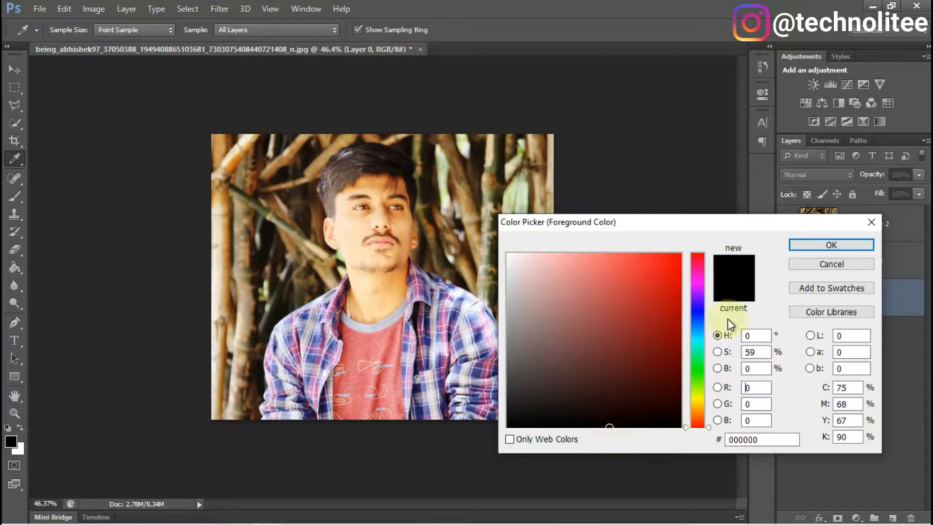
{"action": "left_click", "coordinate": [832, 245]}
{"action": "key", "text": "c"}
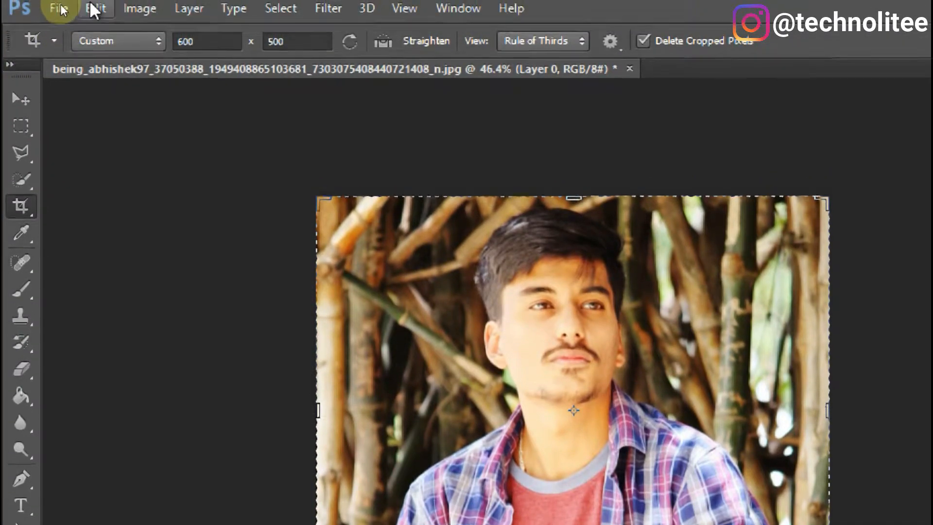
Set the grid preferences to a gridline every 217 pixels with 4 subdivisions
{"action": "left_click", "coordinate": [96, 0]}
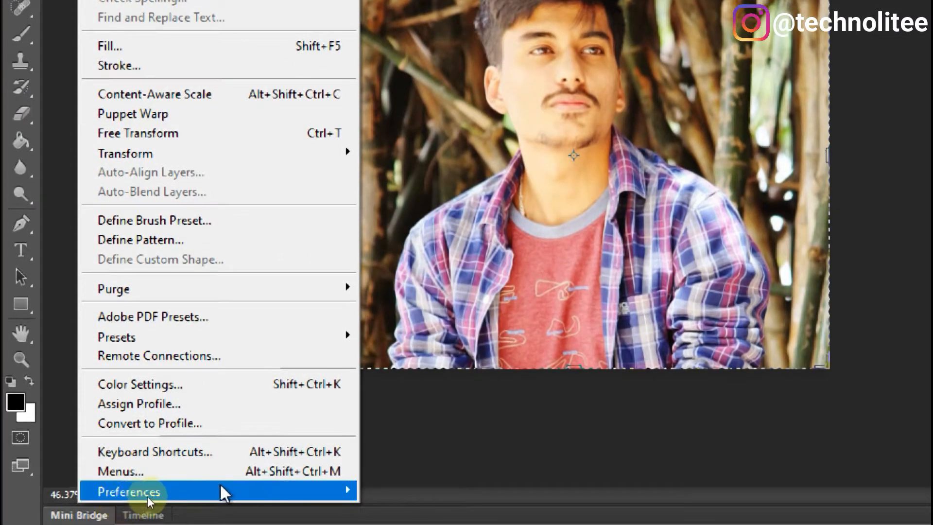
{"action": "mouse_move", "coordinate": [159, 501]}
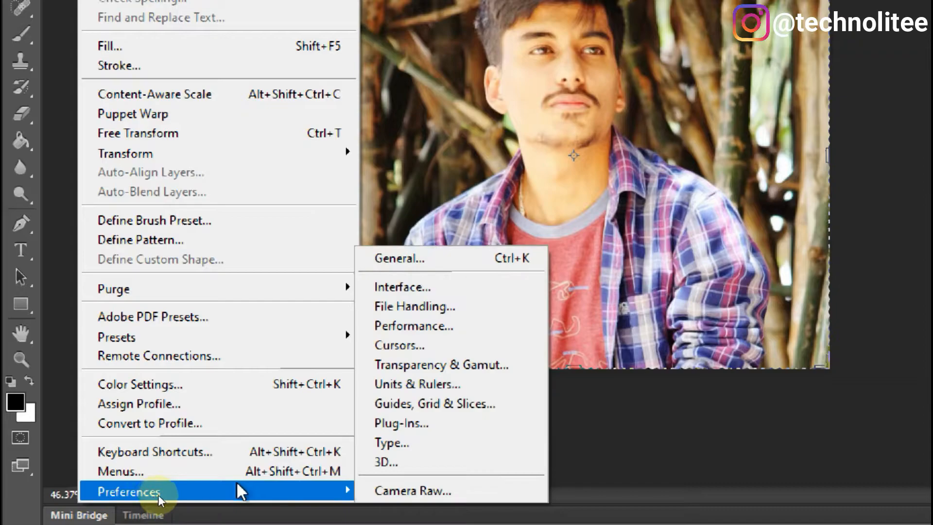
{"action": "left_click", "coordinate": [435, 404]}
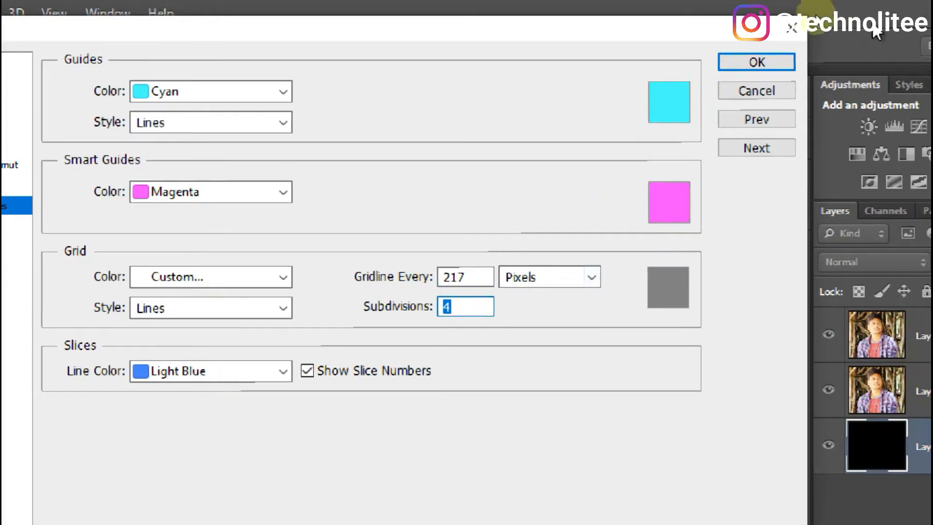
{"action": "left_click", "coordinate": [757, 62]}
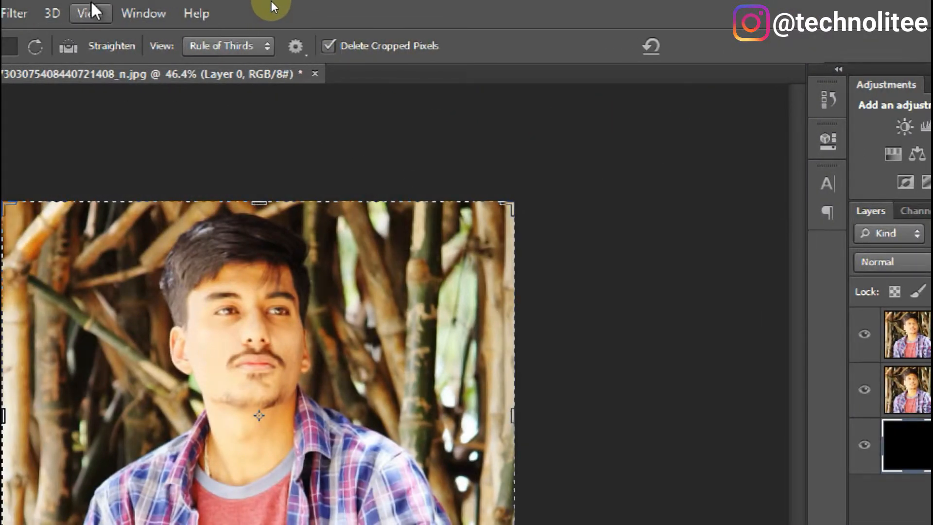
Show the grid over the image
{"action": "left_click", "coordinate": [57, 13]}
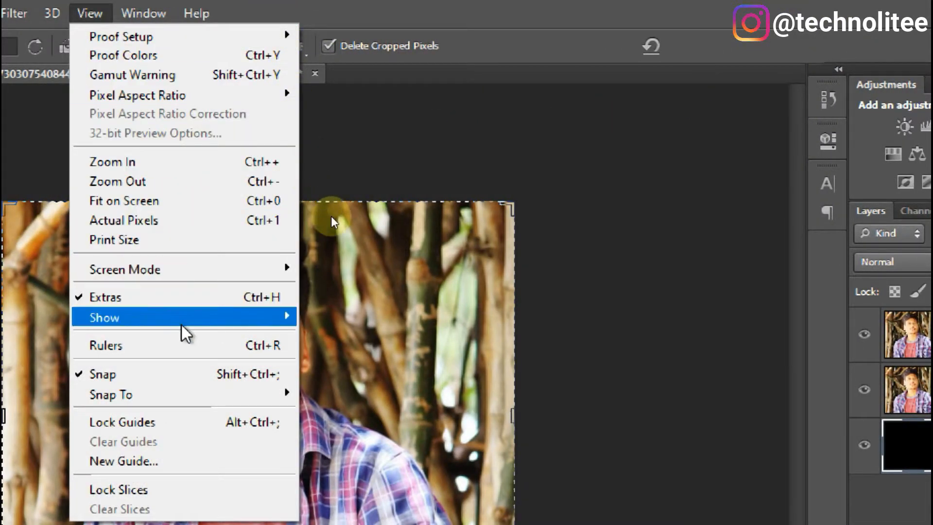
{"action": "mouse_move", "coordinate": [289, 315]}
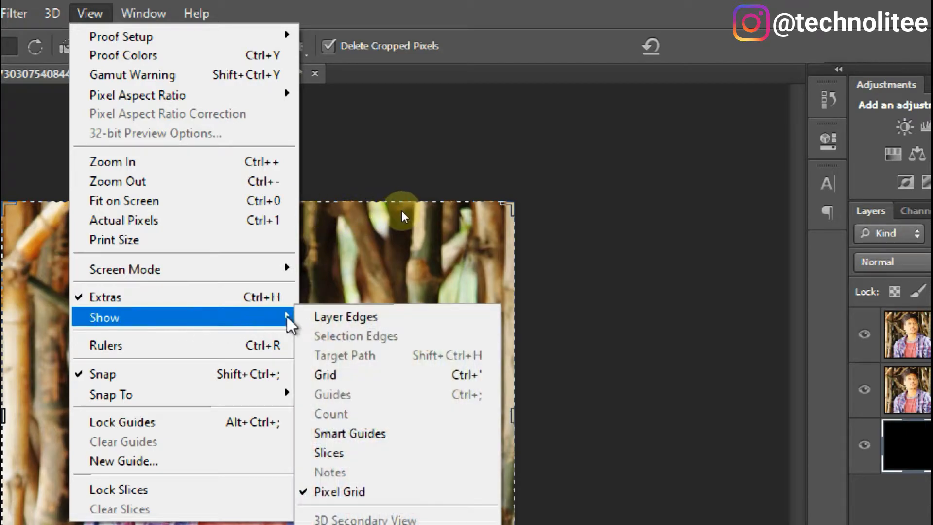
{"action": "left_click", "coordinate": [361, 374]}
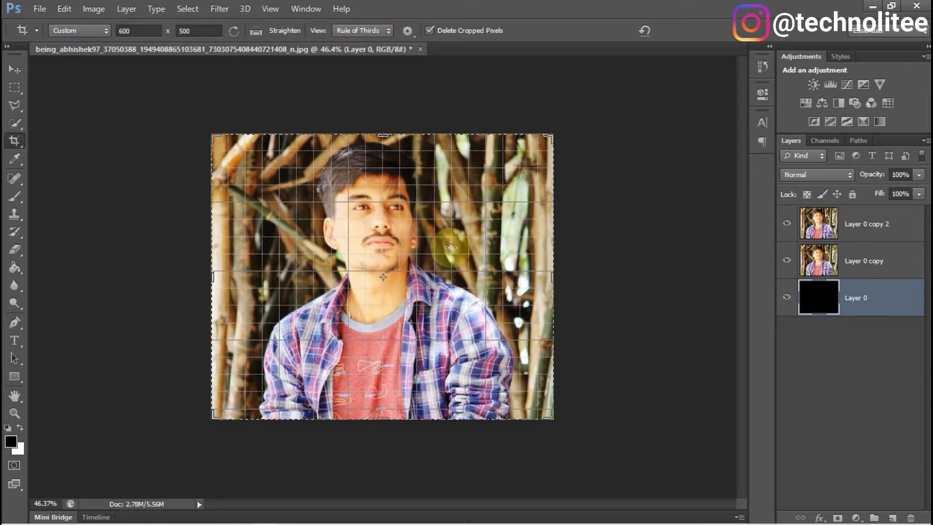
On Layer 0 copy, select five vertical strips three grid cells wide with one-cell gaps, and turn the selection into a layer mask
{"action": "scroll", "coordinate": [451, 249], "scroll_direction": "up", "scroll_amount": 4}
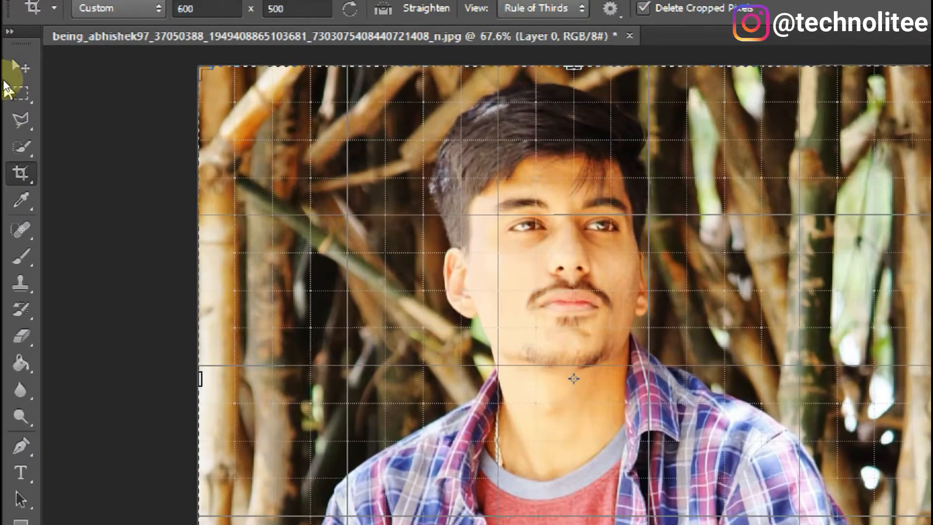
{"action": "left_click_drag", "start_coordinate": [21, 91], "coordinate": [83, 92]}
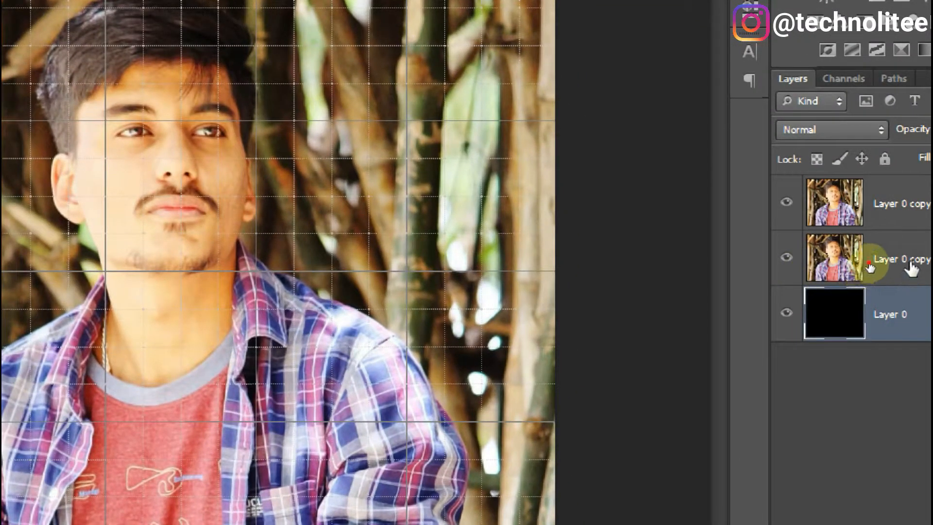
{"action": "left_click", "coordinate": [911, 268]}
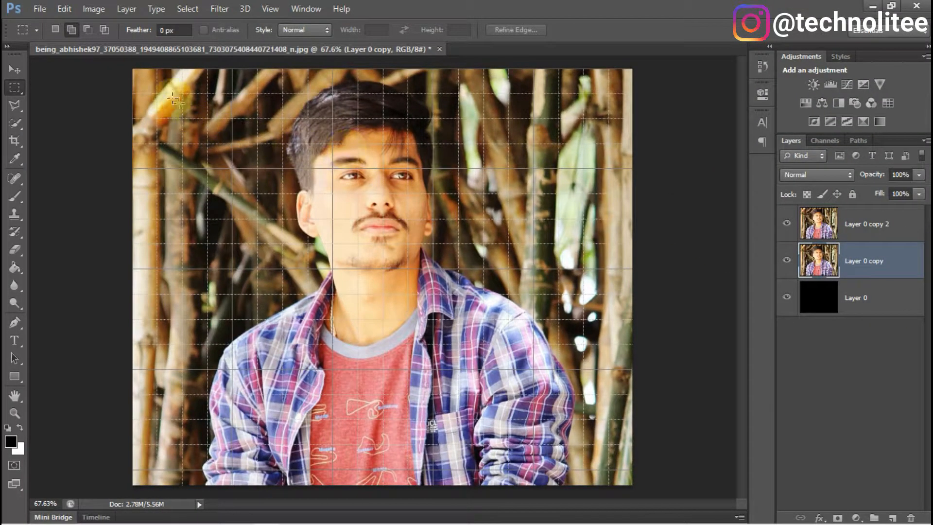
{"action": "left_click_drag", "start_coordinate": [132, 66], "coordinate": [208, 485]}
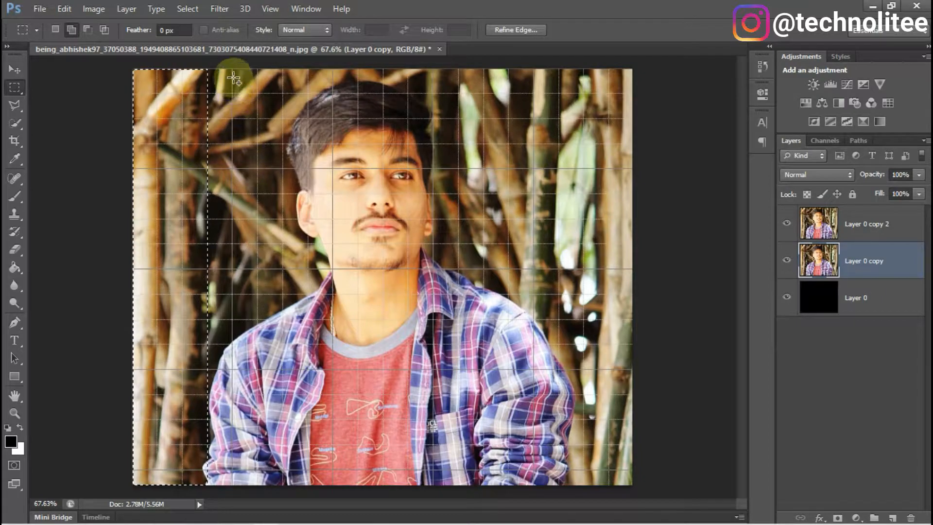
{"action": "left_click_drag", "start_coordinate": [232, 71], "coordinate": [309, 486]}
{"action": "left_click_drag", "start_coordinate": [332, 69], "coordinate": [409, 493]}
{"action": "left_click_drag", "start_coordinate": [433, 73], "coordinate": [512, 519]}
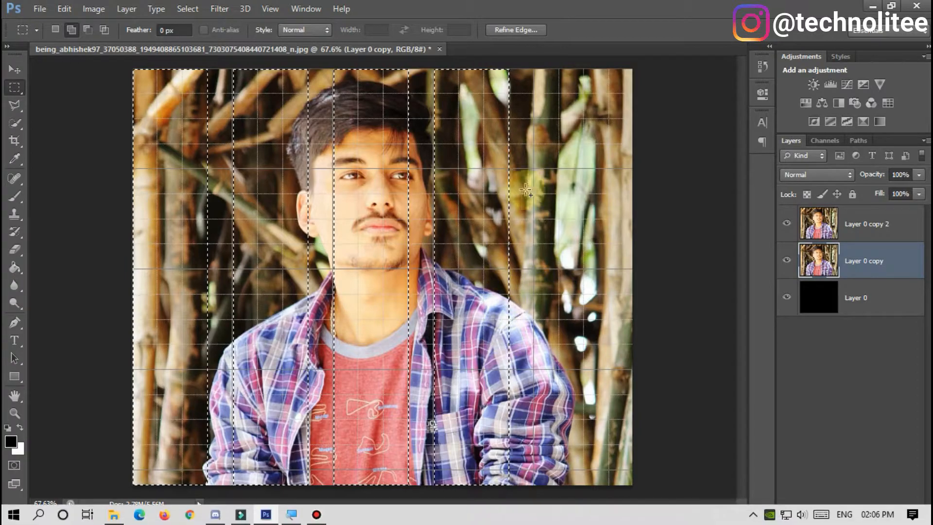
{"action": "left_click_drag", "start_coordinate": [534, 73], "coordinate": [615, 507]}
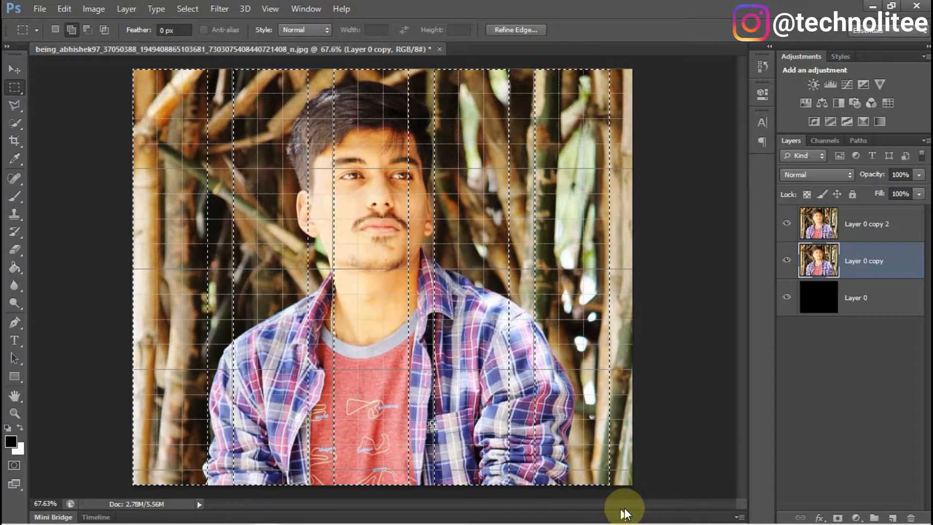
{"action": "left_click", "coordinate": [837, 518]}
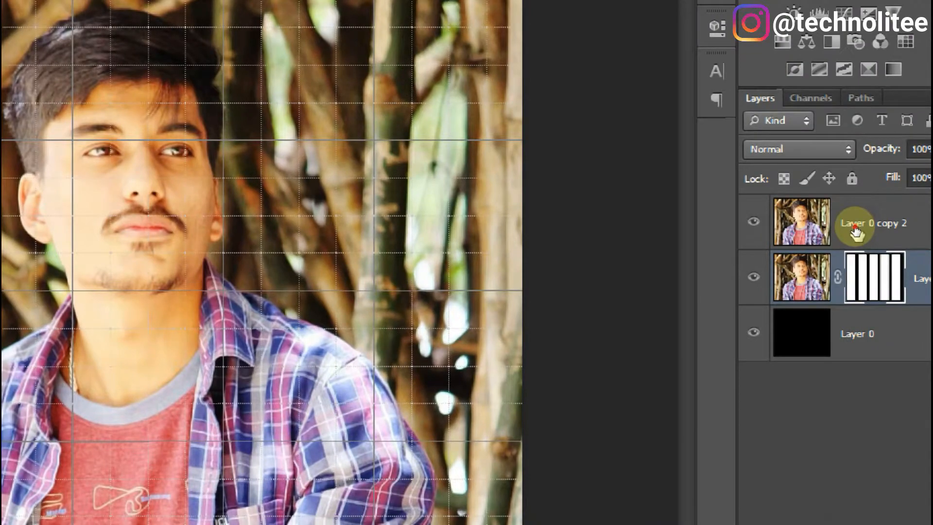
On Layer 0 copy 2, select horizontal strips three grid cells high with one-cell gaps down to the bottom edge, and mask the layer with them
{"action": "left_click", "coordinate": [855, 226]}
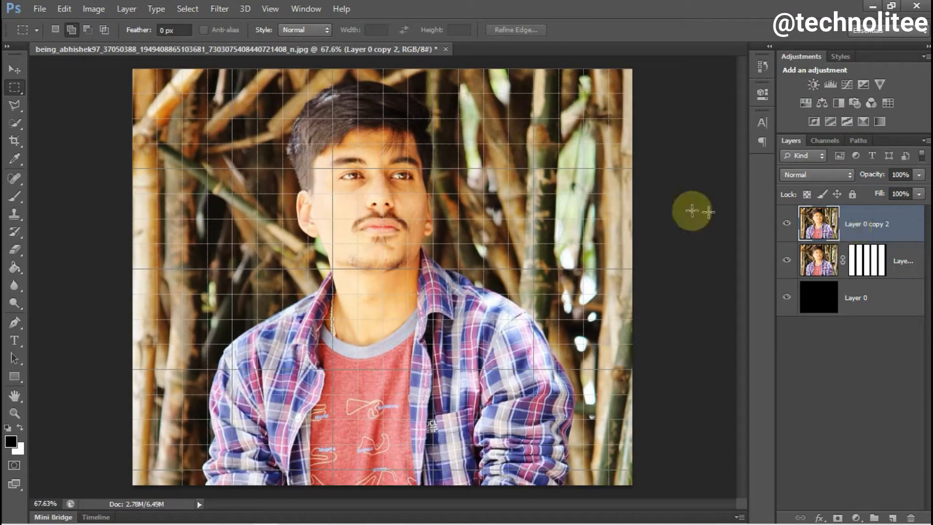
{"action": "left_click_drag", "start_coordinate": [135, 83], "coordinate": [663, 144]}
{"action": "left_click_drag", "start_coordinate": [131, 168], "coordinate": [640, 244]}
{"action": "left_click_drag", "start_coordinate": [128, 269], "coordinate": [656, 343]}
{"action": "left_click_drag", "start_coordinate": [129, 369], "coordinate": [618, 447]}
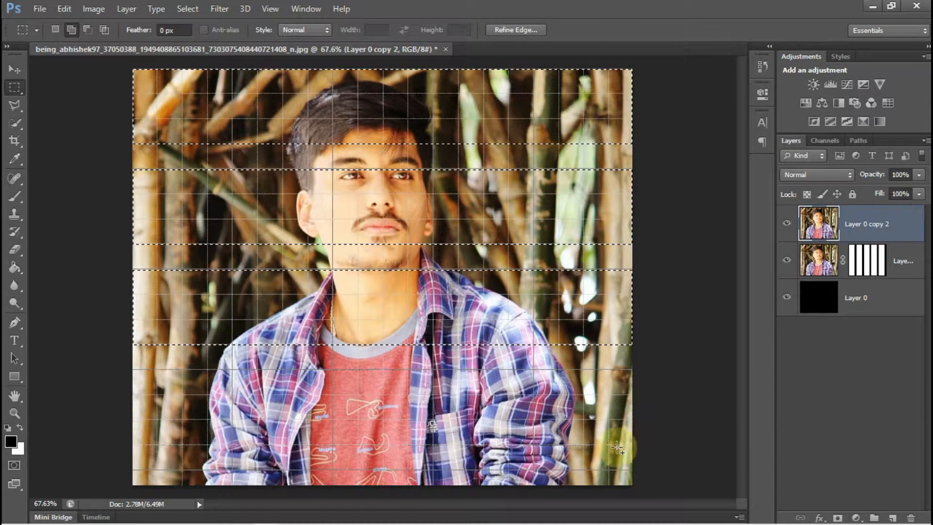
{"action": "left_click_drag", "start_coordinate": [134, 470], "coordinate": [643, 483]}
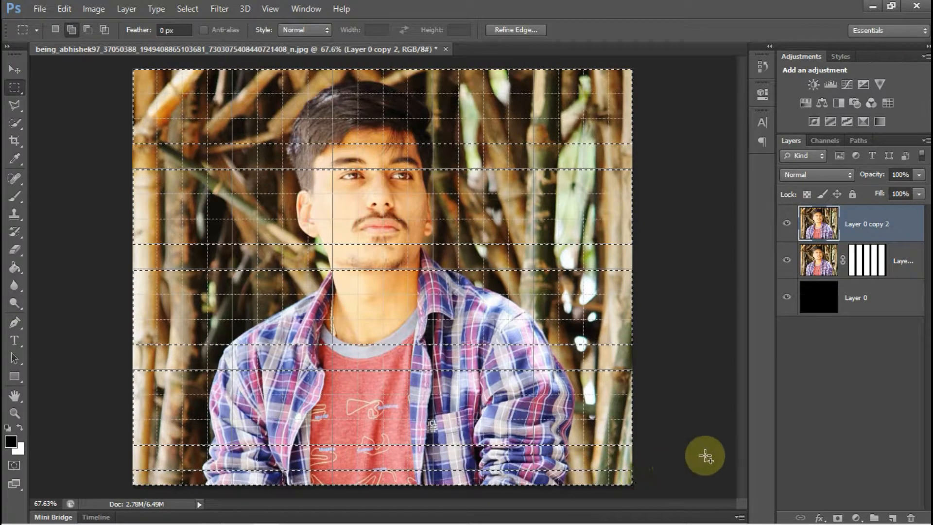
{"action": "left_click", "coordinate": [838, 517]}
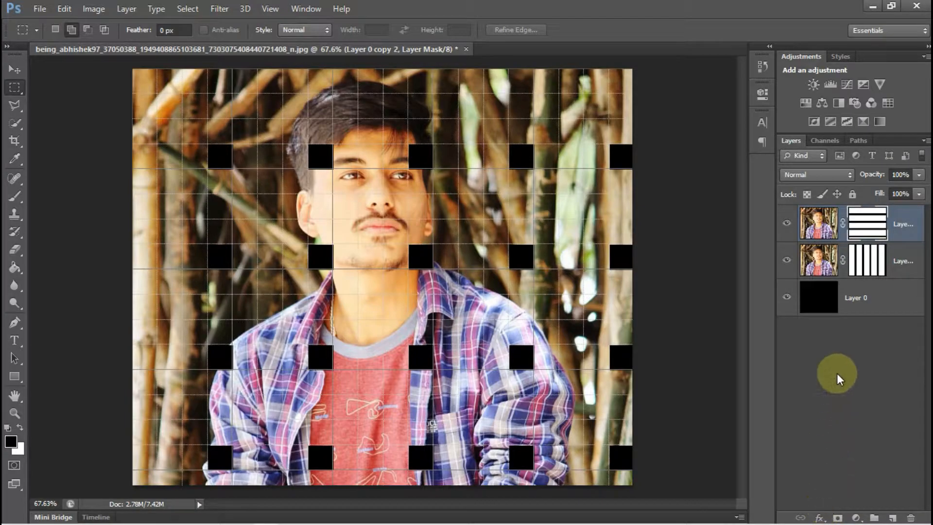
Load the vertical-strip mask of Layer 0 copy as a selection and intersect it with the horizontal-strip mask of Layer 0 copy 2
{"action": "left_click", "coordinate": [905, 262]}
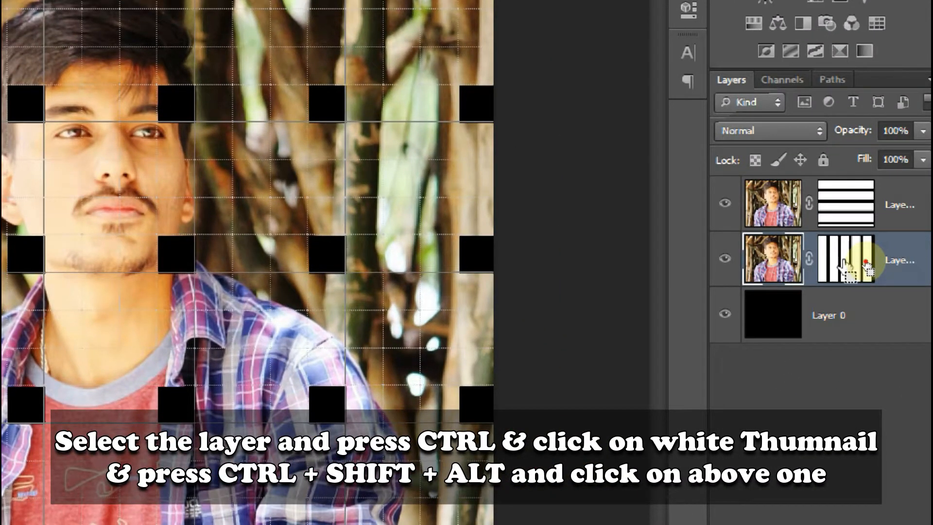
{"action": "left_click", "coordinate": [865, 263], "text": "ctrl"}
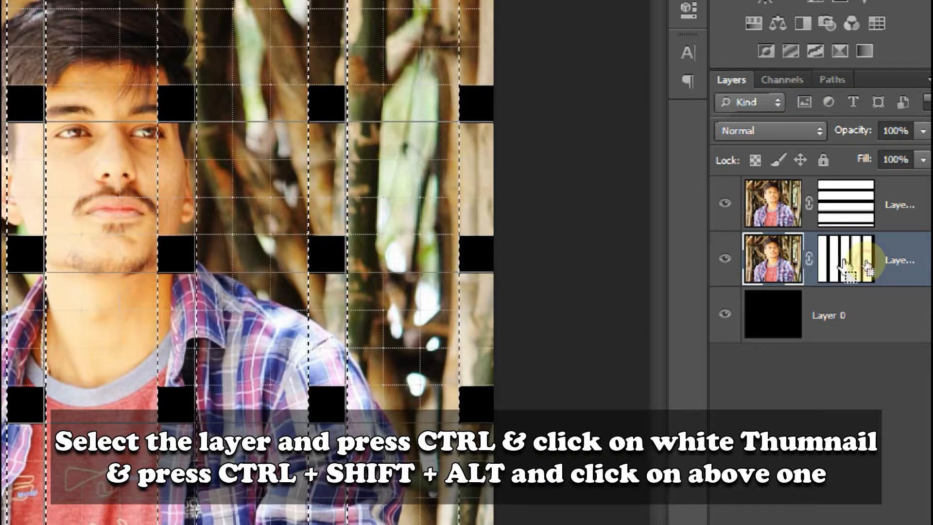
{"action": "left_click", "coordinate": [869, 224], "text": "ctrl+alt+shift"}
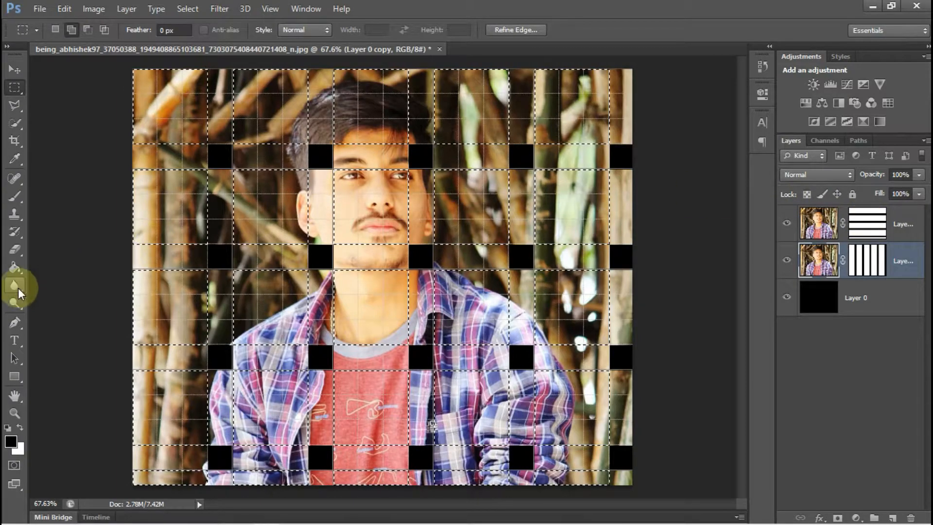
In Quick Mask mode, fill alternate squares of the selection with black in a checkerboard, starting from the top-left corner, using the Paint Bucket
{"action": "left_click", "coordinate": [15, 267]}
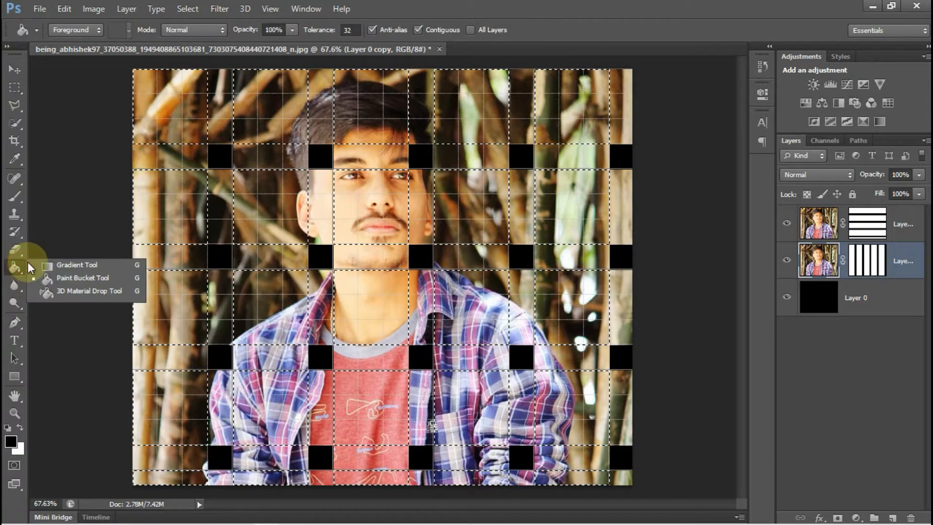
{"action": "left_click", "coordinate": [54, 278]}
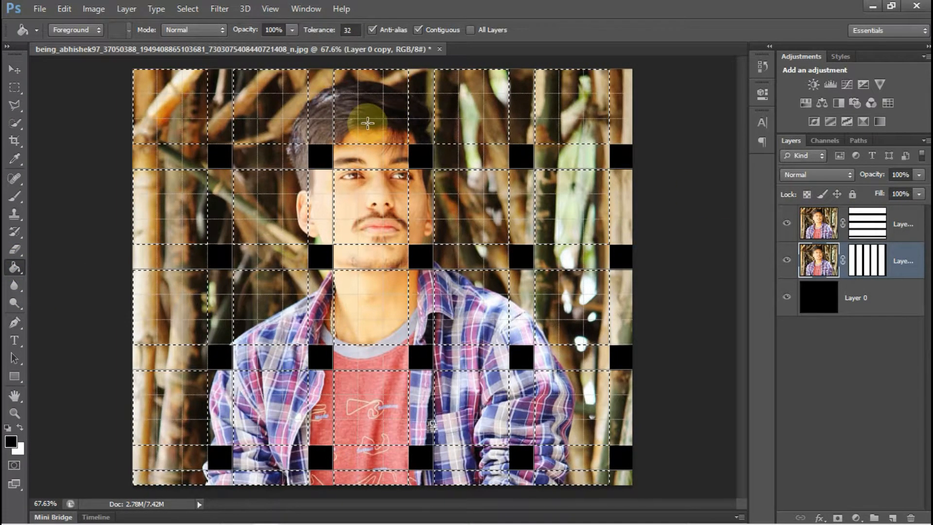
{"action": "key", "text": "q"}
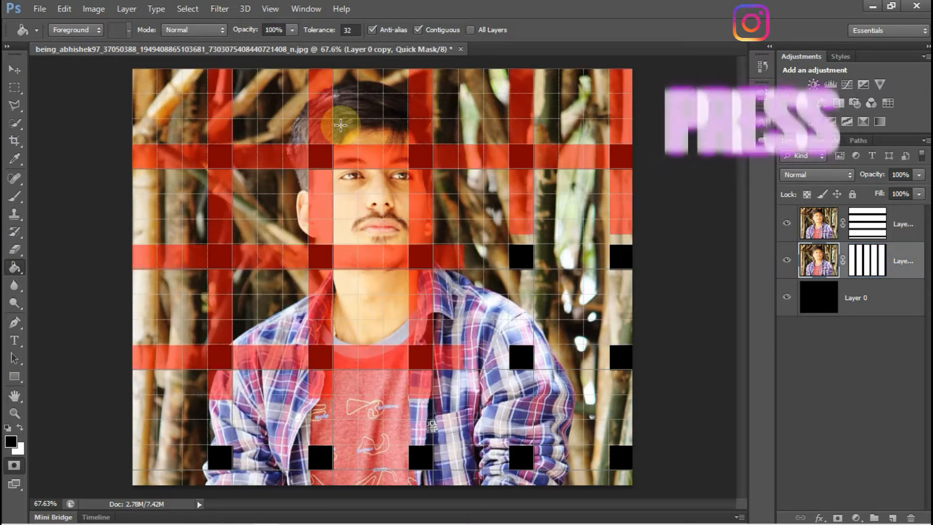
{"action": "left_click", "coordinate": [181, 113]}
{"action": "left_click", "coordinate": [371, 117]}
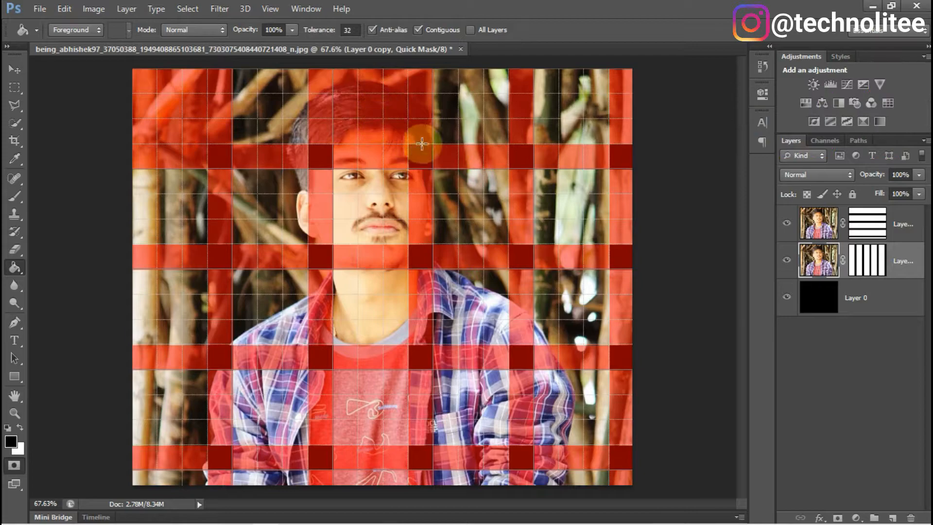
{"action": "left_click", "coordinate": [558, 109]}
{"action": "left_click", "coordinate": [272, 196]}
{"action": "left_click", "coordinate": [479, 212]}
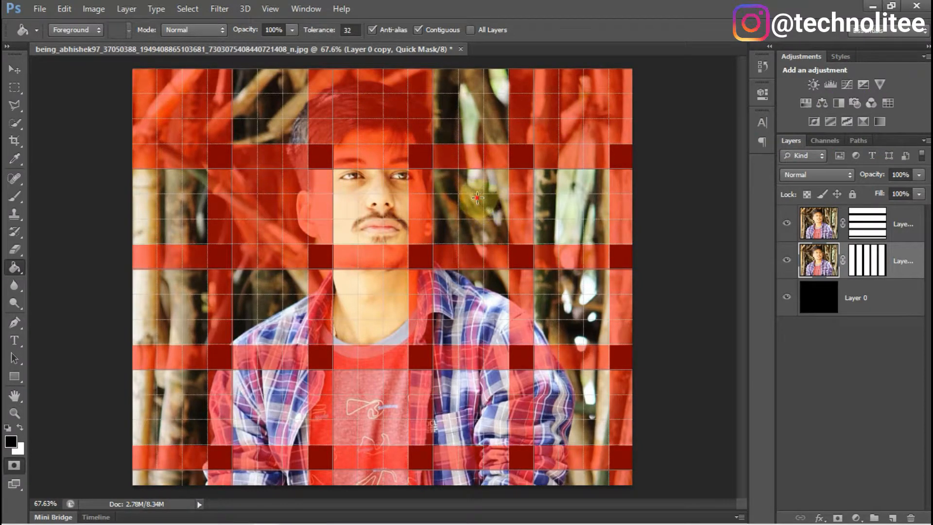
{"action": "left_click", "coordinate": [281, 329]}
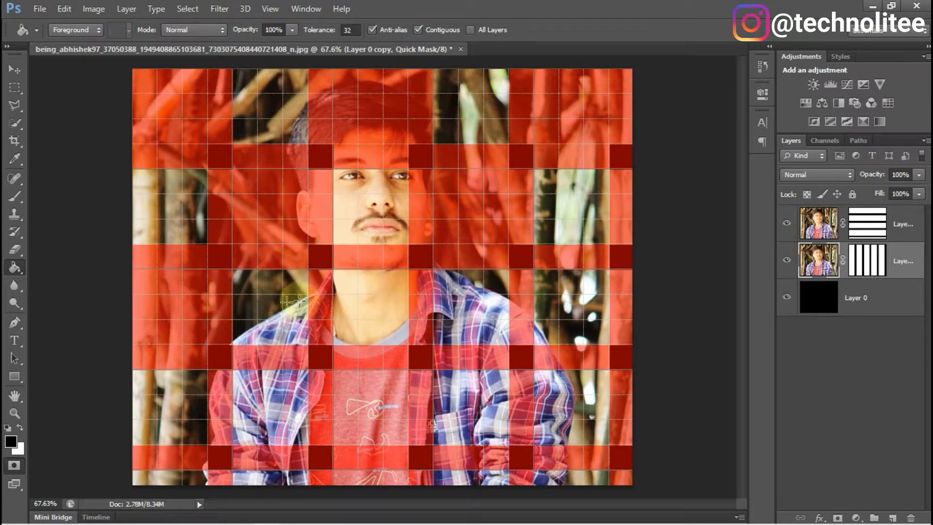
{"action": "left_click", "coordinate": [389, 291]}
{"action": "left_click", "coordinate": [537, 309]}
{"action": "left_click", "coordinate": [291, 406]}
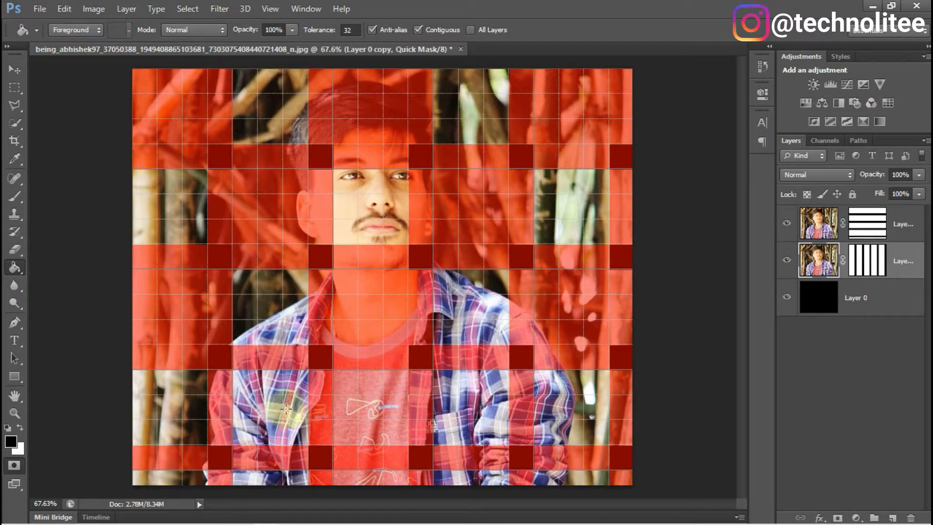
{"action": "left_click", "coordinate": [364, 417]}
{"action": "left_click", "coordinate": [464, 406]}
{"action": "left_click", "coordinate": [221, 482]}
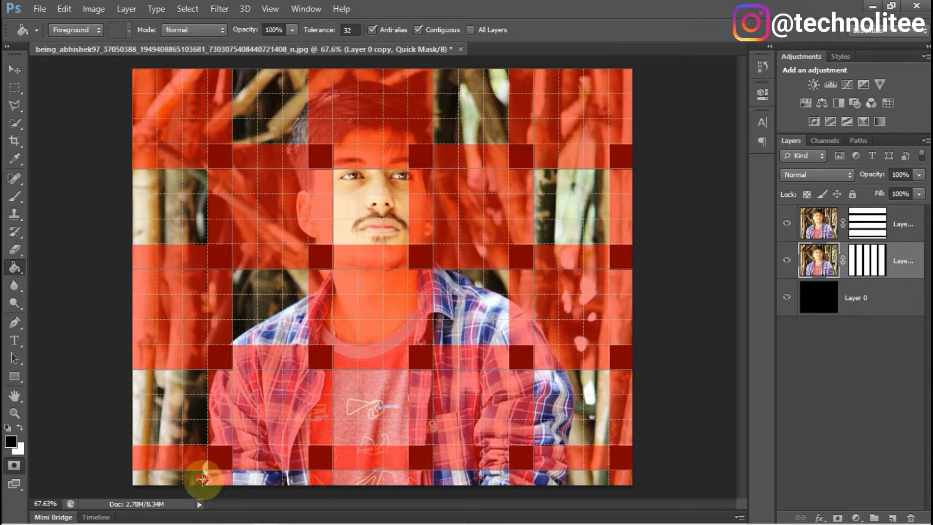
{"action": "left_click", "coordinate": [203, 480]}
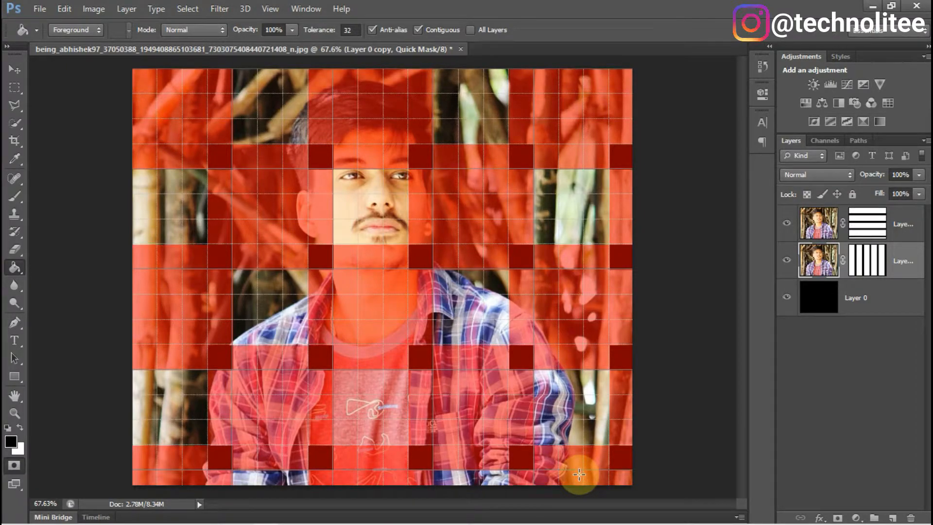
Leave Quick Mask mode and copy the remaining checkerboard selection of Layer 0 copy to a new layer
{"action": "key", "text": "q"}
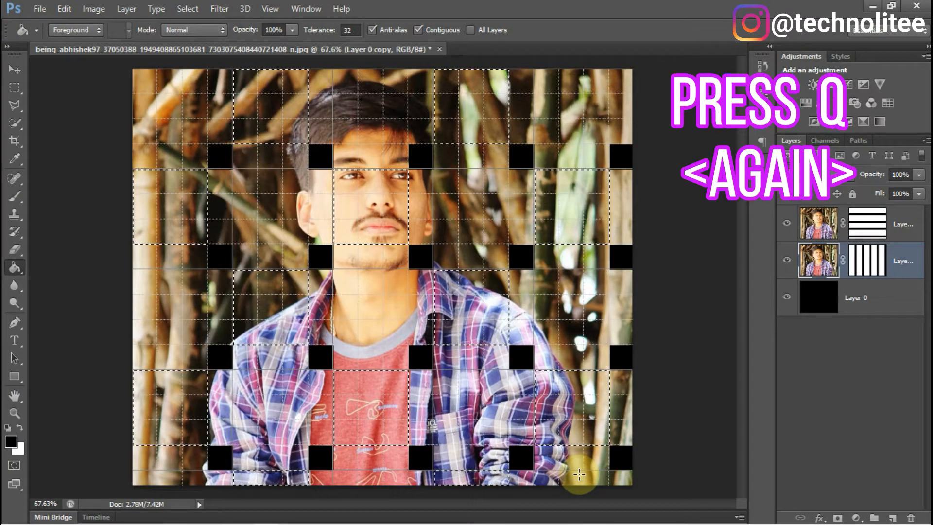
{"action": "key", "text": "ctrl+j"}
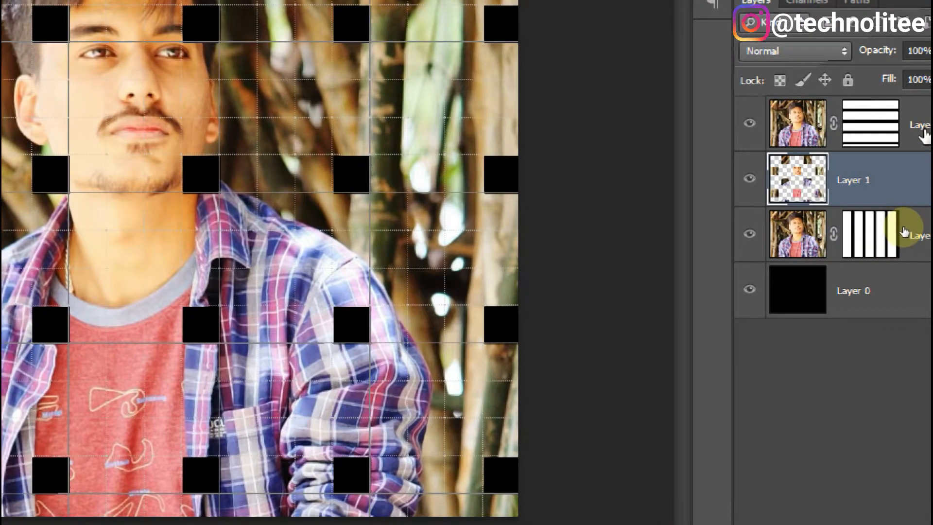
On Layer 0 copy 2, load its horizontal-strip mask as a selection and intersect it with the vertical-strip mask of Layer 0 copy
{"action": "left_click", "coordinate": [924, 133]}
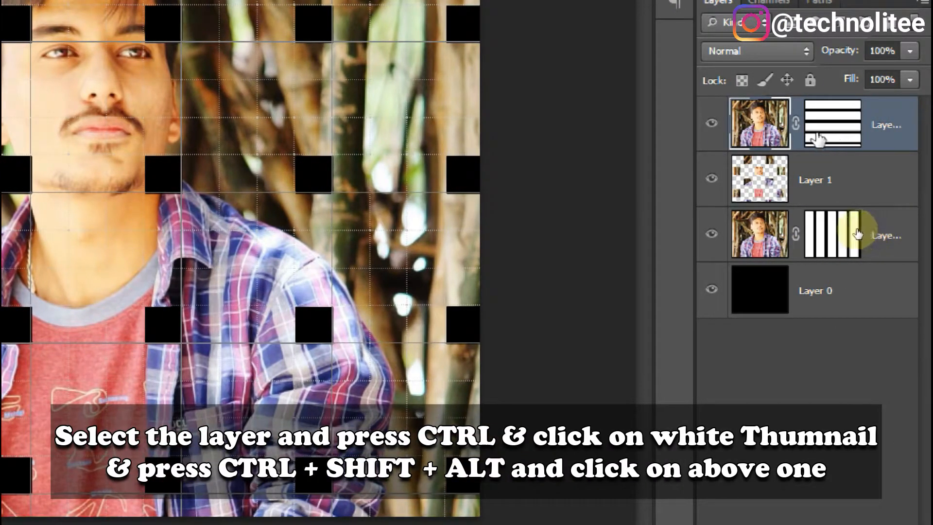
{"action": "left_click", "coordinate": [823, 127], "text": "ctrl"}
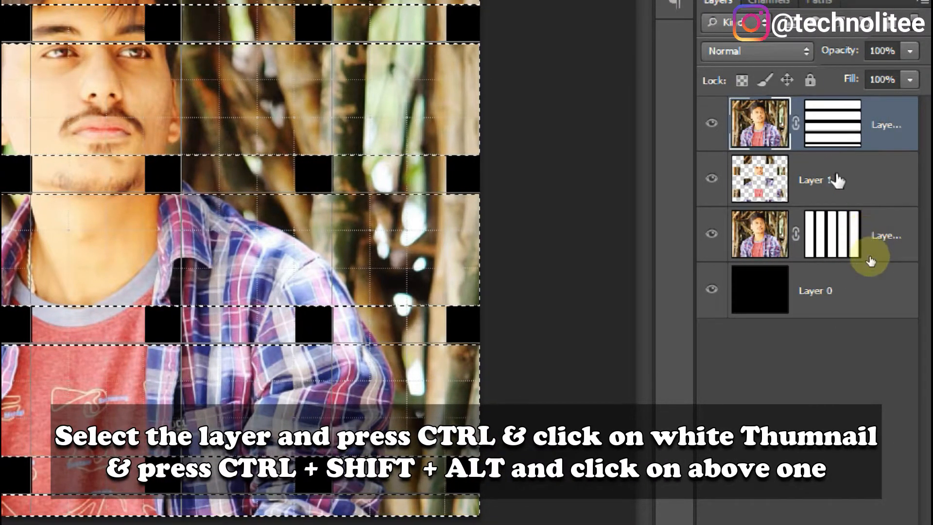
{"action": "left_click", "coordinate": [838, 241], "text": "ctrl+alt+shift"}
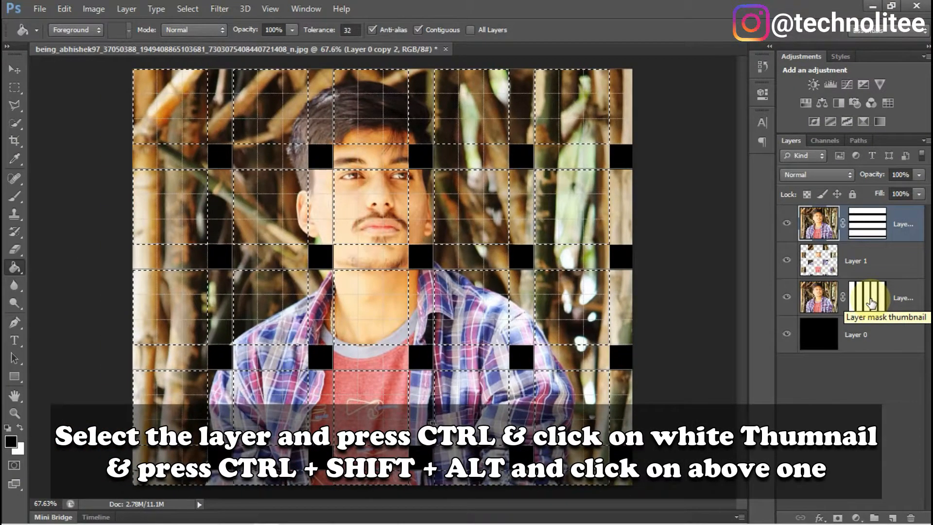
In Quick Mask mode, fill the opposite set of checkerboard squares with black, starting from the second square of the top row
{"action": "key", "text": "q"}
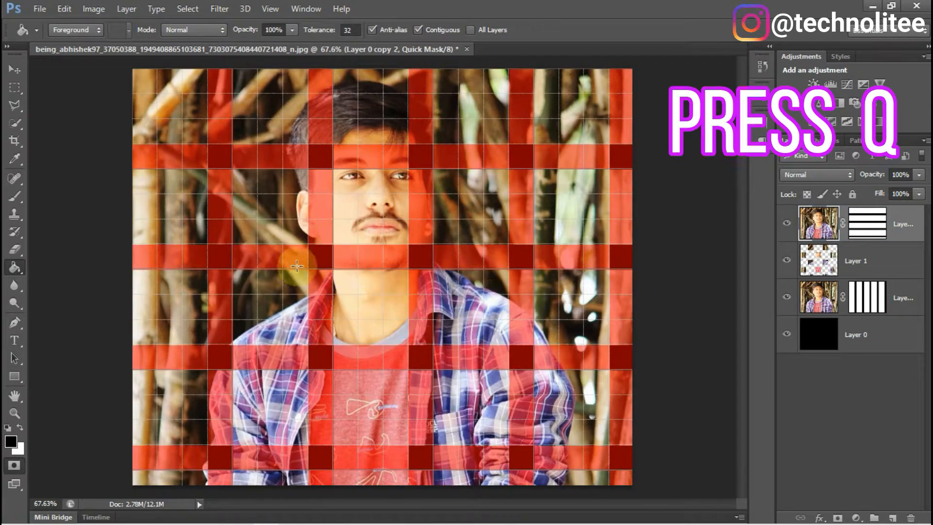
{"action": "left_click", "coordinate": [265, 121]}
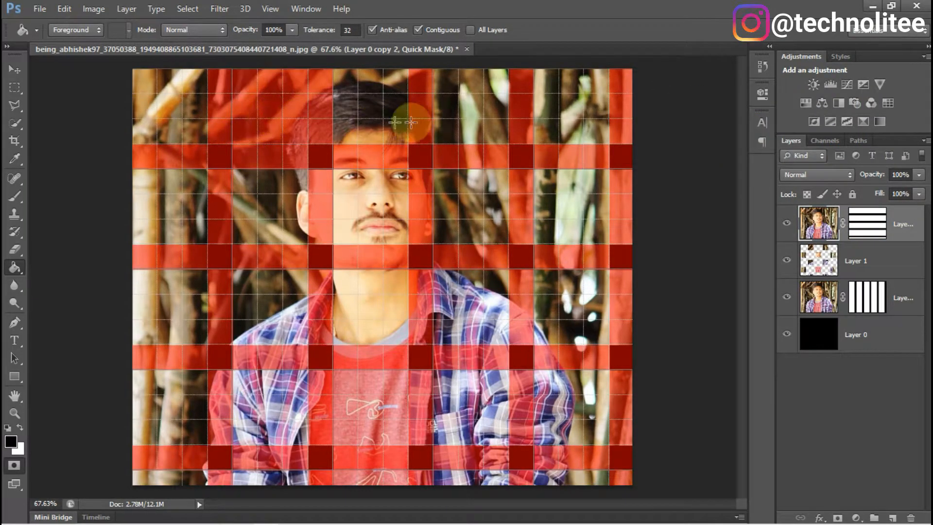
{"action": "left_click", "coordinate": [492, 112]}
{"action": "left_click", "coordinate": [187, 197]}
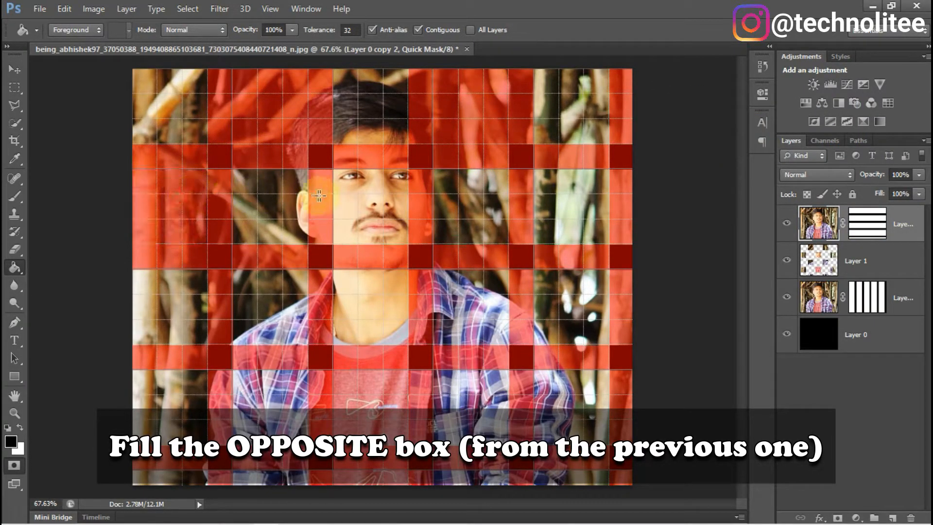
{"action": "left_click", "coordinate": [373, 196]}
{"action": "left_click", "coordinate": [558, 197]}
{"action": "left_click", "coordinate": [270, 299]}
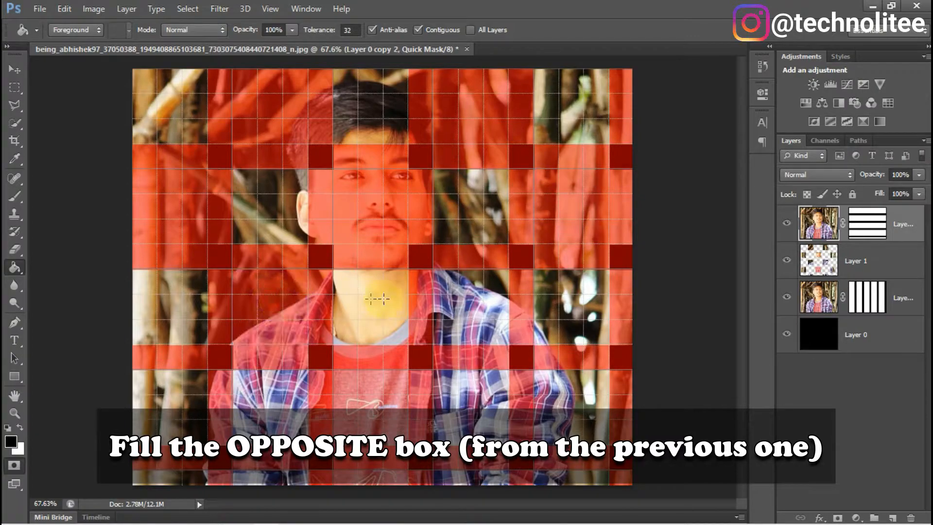
{"action": "left_click", "coordinate": [470, 305]}
{"action": "left_click", "coordinate": [168, 402]}
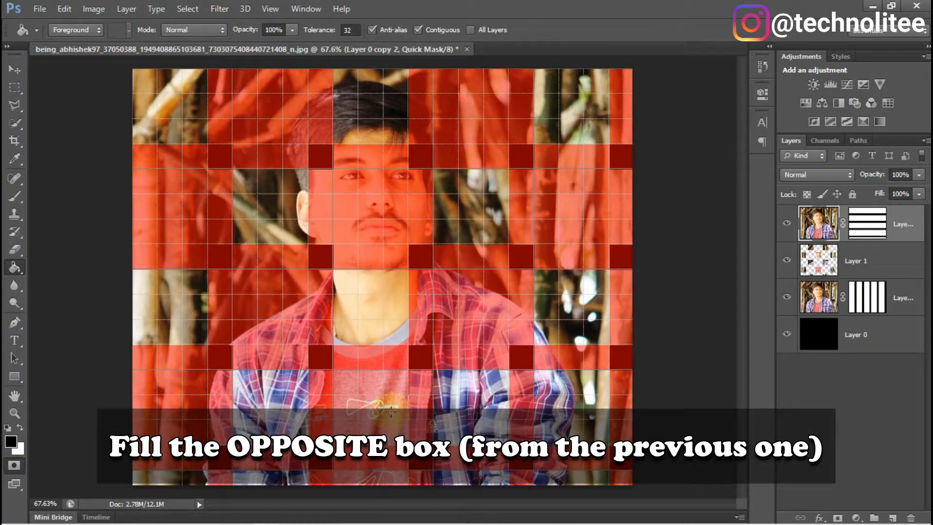
{"action": "left_click", "coordinate": [391, 410]}
{"action": "left_click", "coordinate": [550, 406]}
{"action": "left_click", "coordinate": [259, 479]}
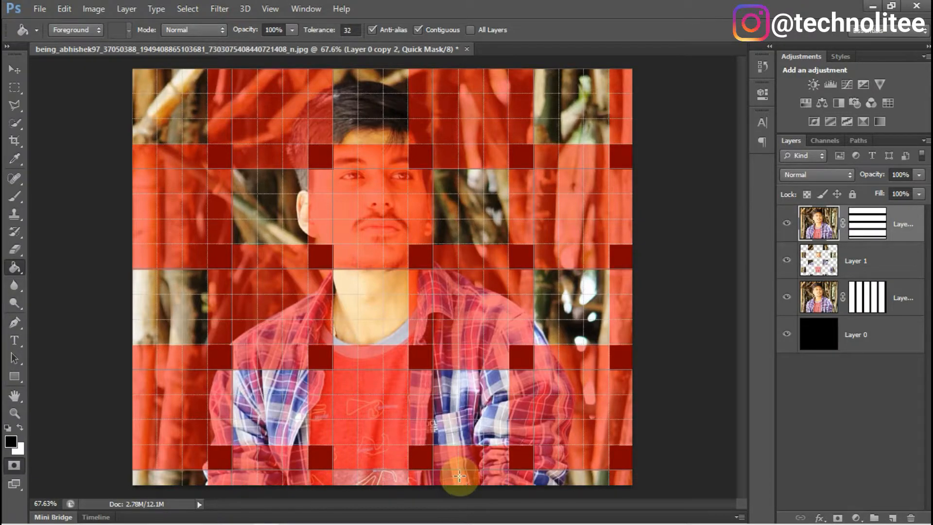
Return to the normal selection and copy the opposite checkerboard squares of Layer 0 copy 2 to a new layer
{"action": "key", "text": "q"}
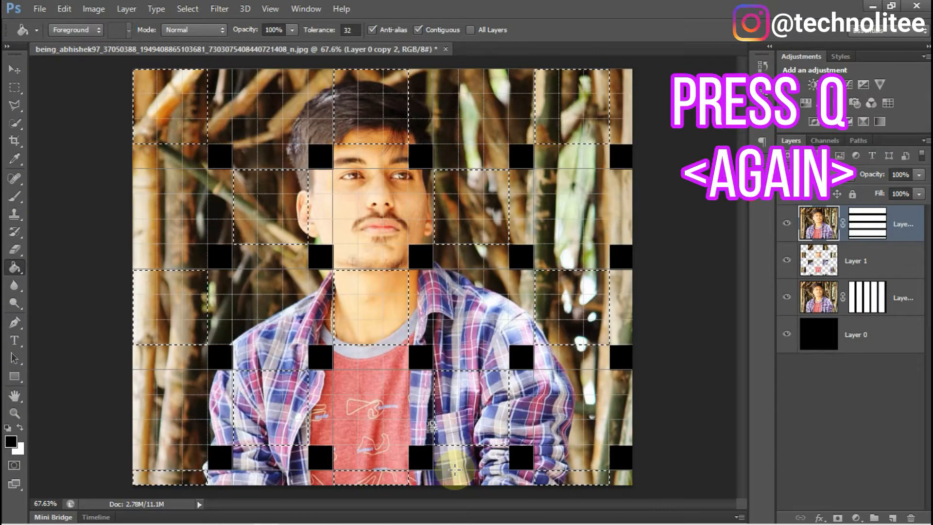
{"action": "key", "text": "ctrl+j"}
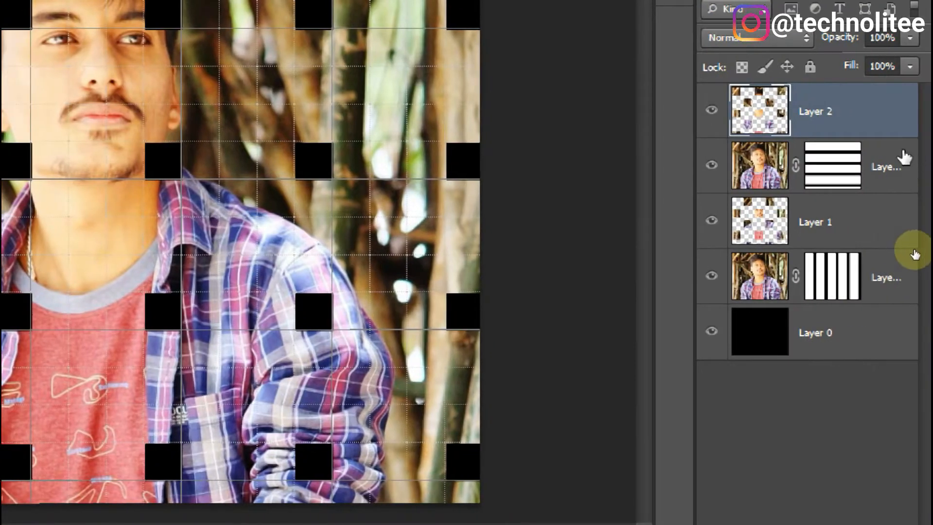
Add an Outer Glow to Layer 2 with the Multiply blend mode and black (000000) as its colour
{"action": "right_click", "coordinate": [821, 110]}
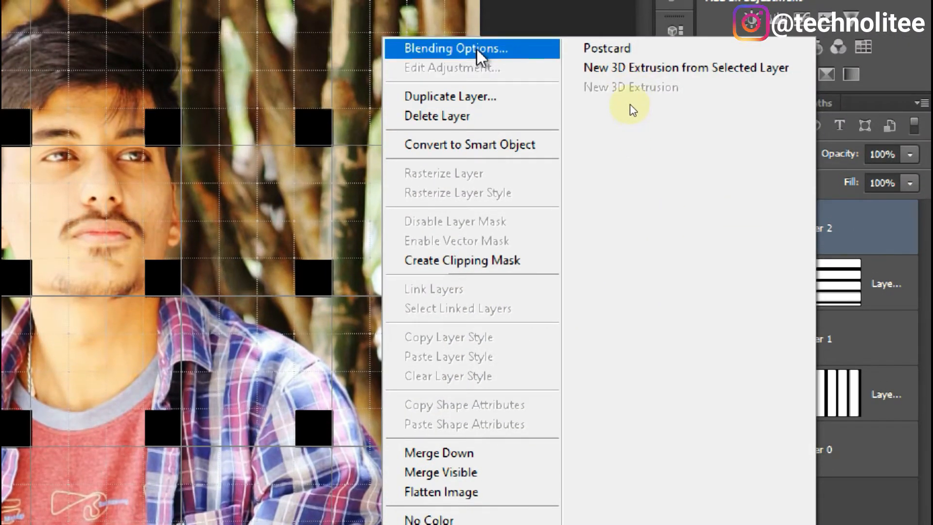
{"action": "left_click", "coordinate": [477, 48]}
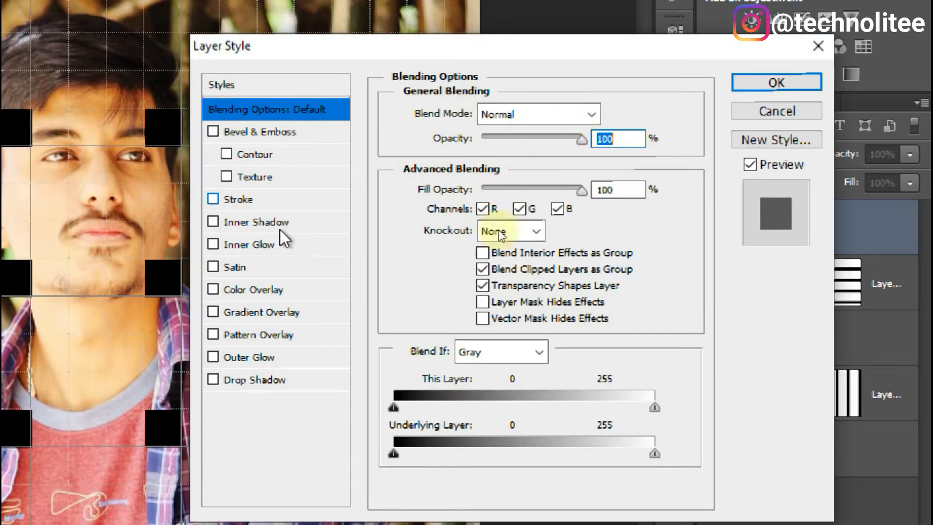
{"action": "left_click", "coordinate": [255, 358]}
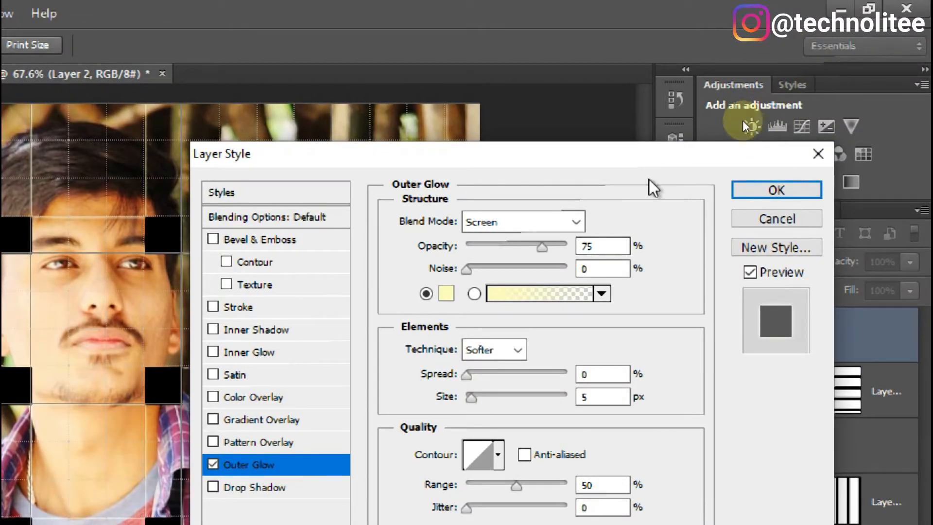
{"action": "left_click", "coordinate": [578, 222]}
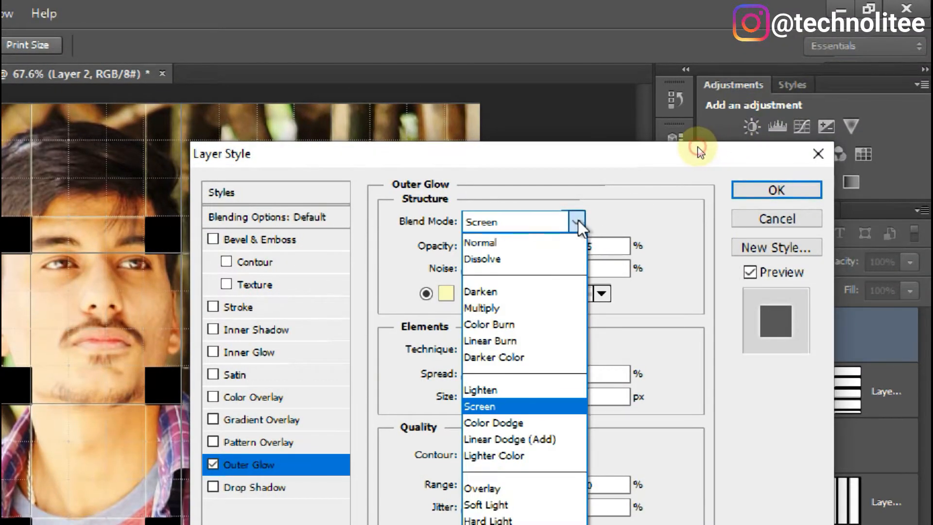
{"action": "left_click", "coordinate": [497, 311]}
{"action": "left_click", "coordinate": [446, 293]}
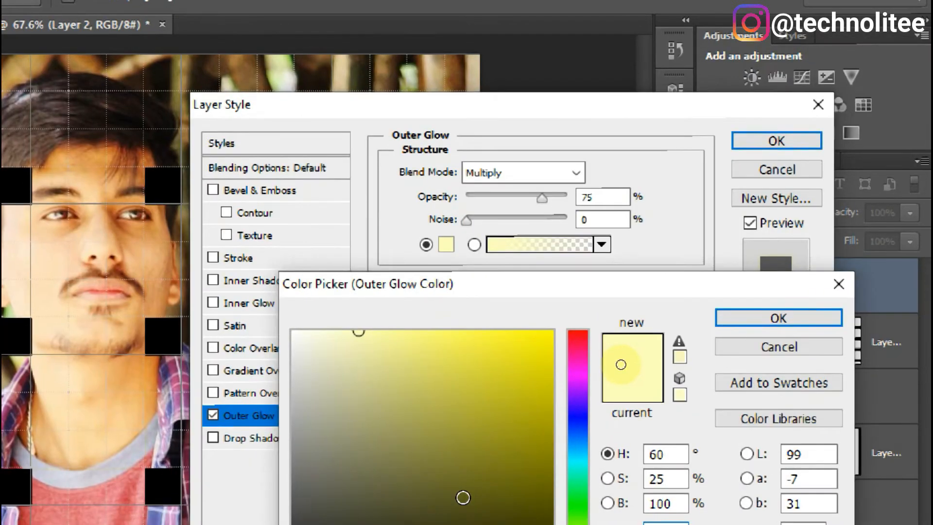
{"action": "left_click", "coordinate": [651, 524]}
{"action": "left_click_drag", "start_coordinate": [549, 463], "coordinate": [588, 514]}
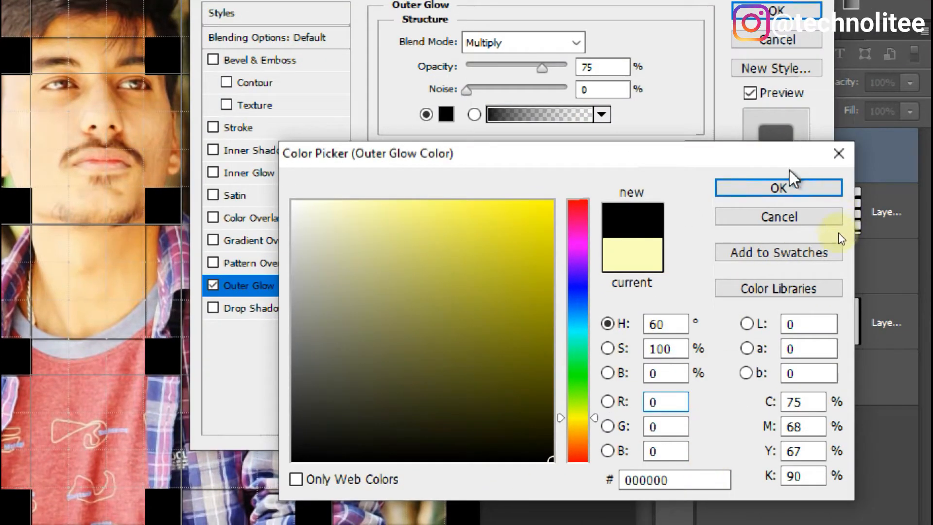
{"action": "left_click", "coordinate": [778, 189]}
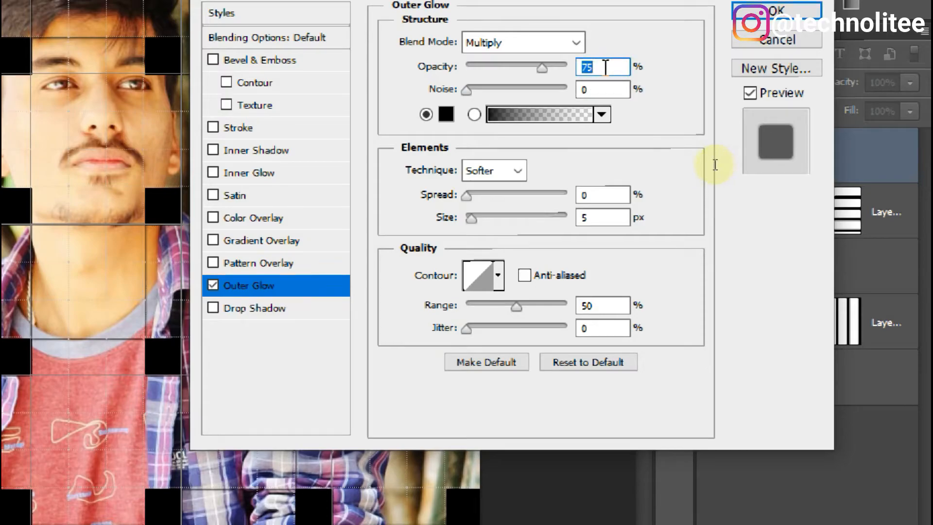
Set Layer 2's Outer Glow to 70% opacity and 40 px size, and apply the style
{"action": "type", "text": "7"}
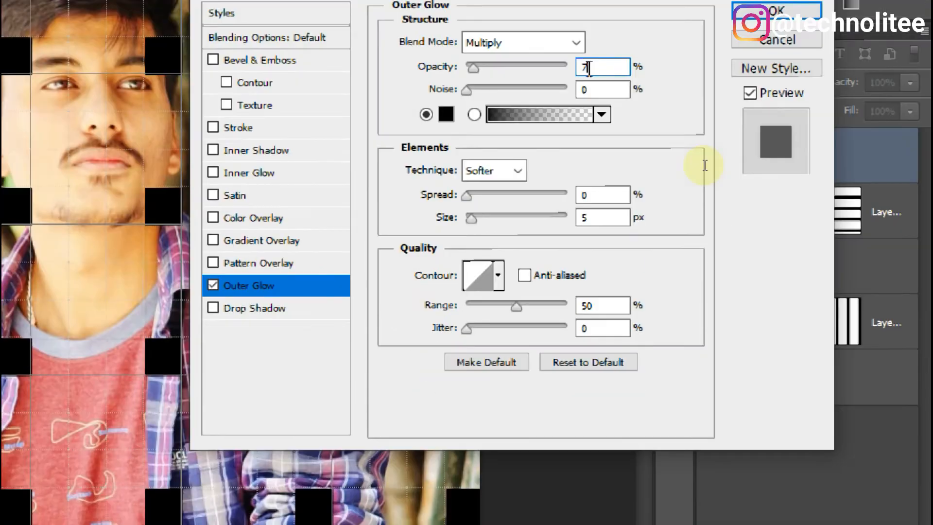
{"action": "type", "text": "0"}
{"action": "left_click_drag", "start_coordinate": [593, 217], "coordinate": [564, 217]}
{"action": "type", "text": "4"}
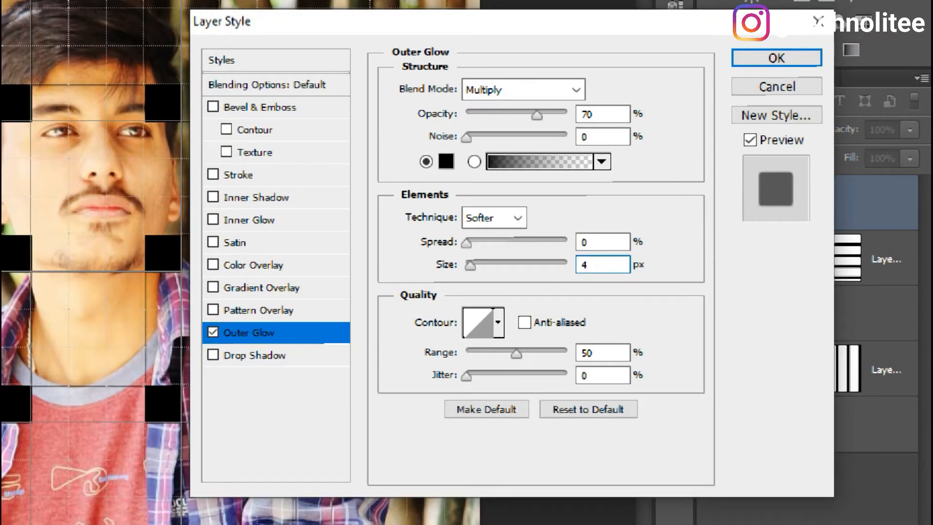
{"action": "type", "text": "0"}
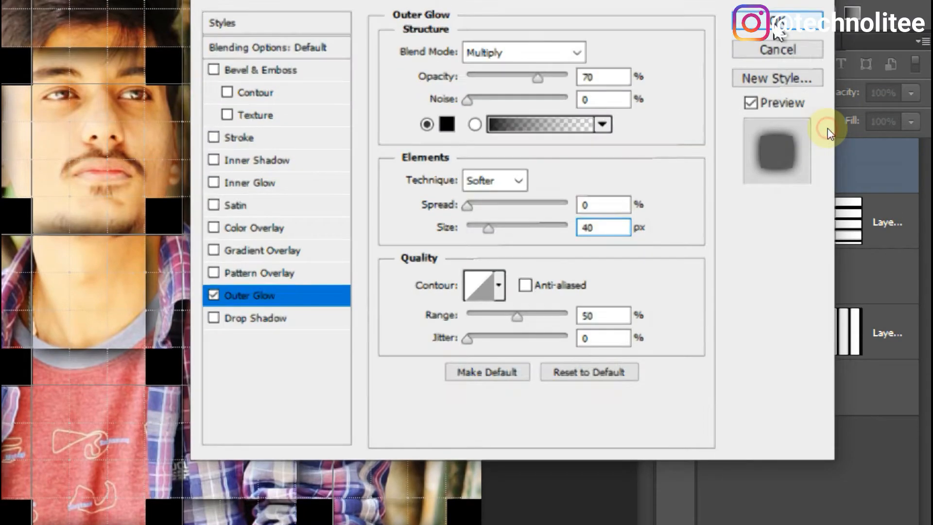
{"action": "key", "text": "Return"}
Add an Outer Glow to Layer 1 with the Multiply blend mode
{"action": "right_click", "coordinate": [813, 326]}
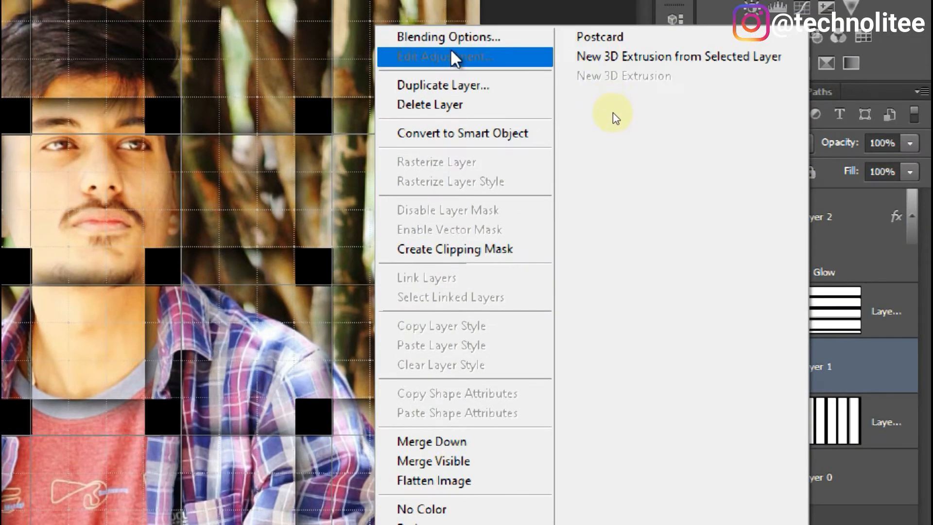
{"action": "left_click", "coordinate": [452, 39]}
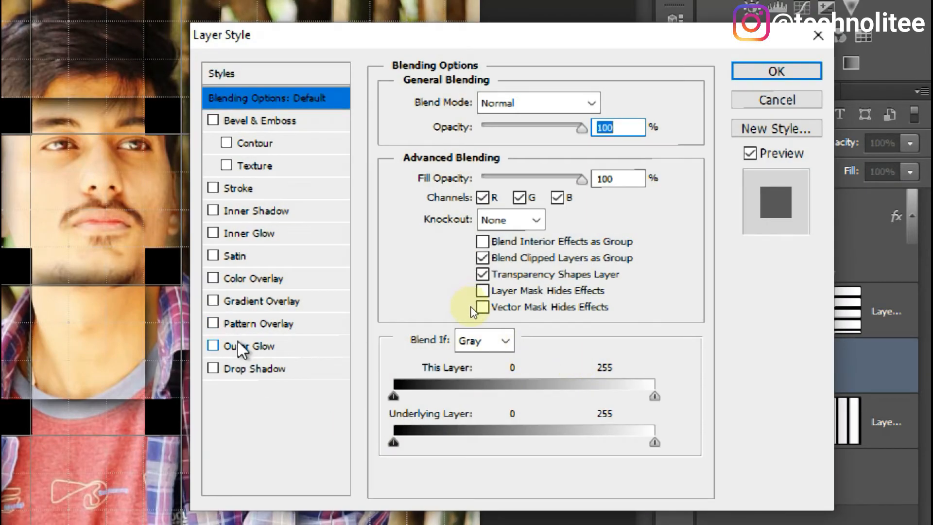
{"action": "left_click", "coordinate": [241, 346]}
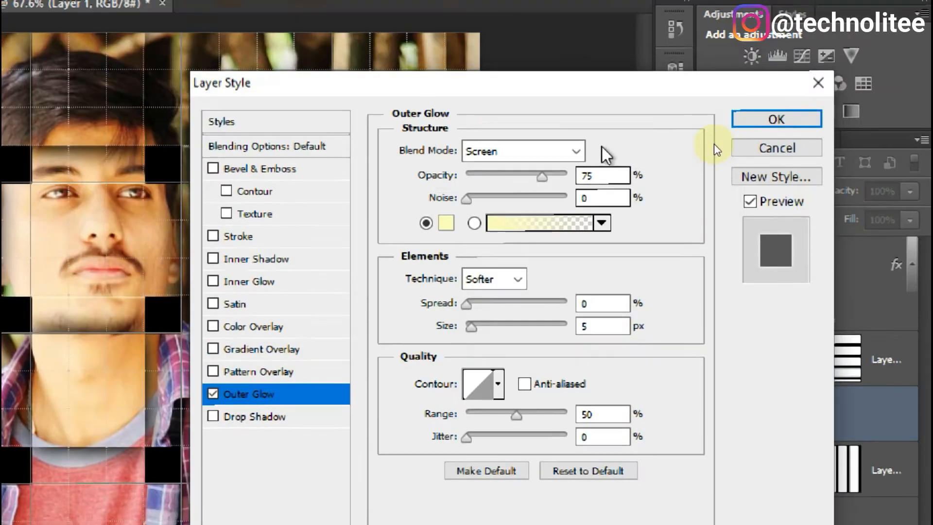
{"action": "left_click", "coordinate": [576, 103]}
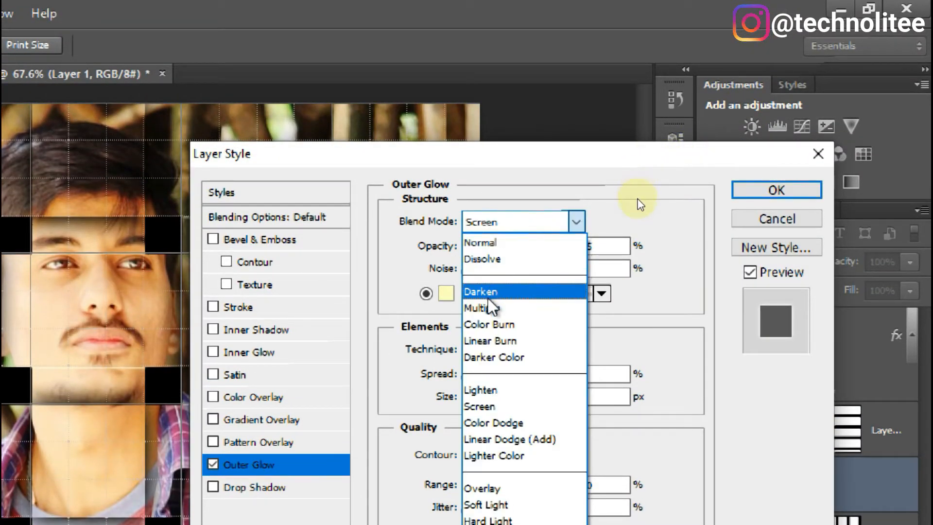
{"action": "left_click", "coordinate": [482, 308]}
Set Layer 1's Outer Glow to 70% opacity and 40 px size, and apply the style
{"action": "key", "text": "Tab"}
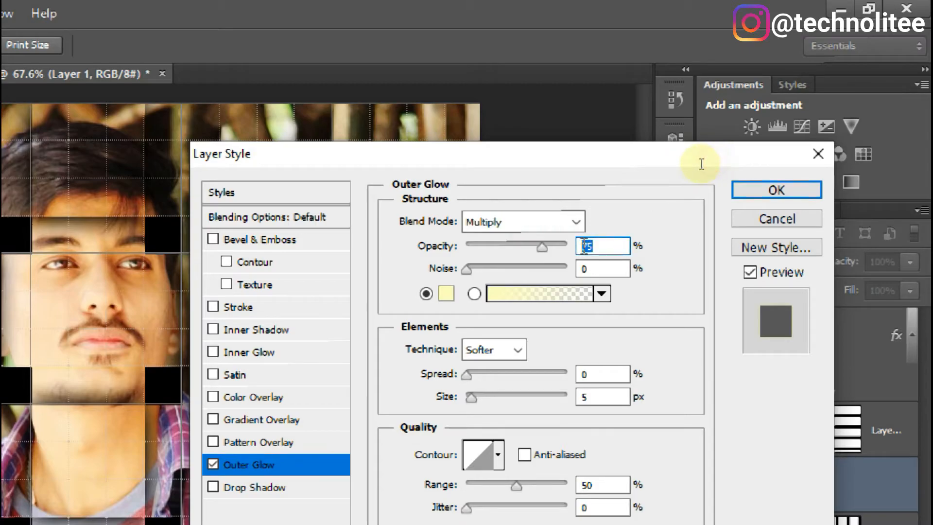
{"action": "type", "text": "1"}
{"action": "type", "text": "0"}
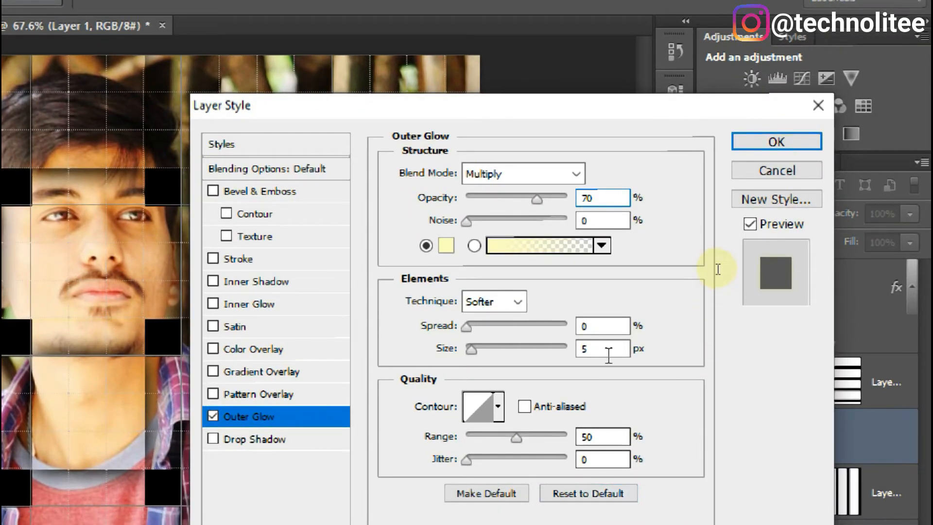
{"action": "left_click", "coordinate": [609, 354]}
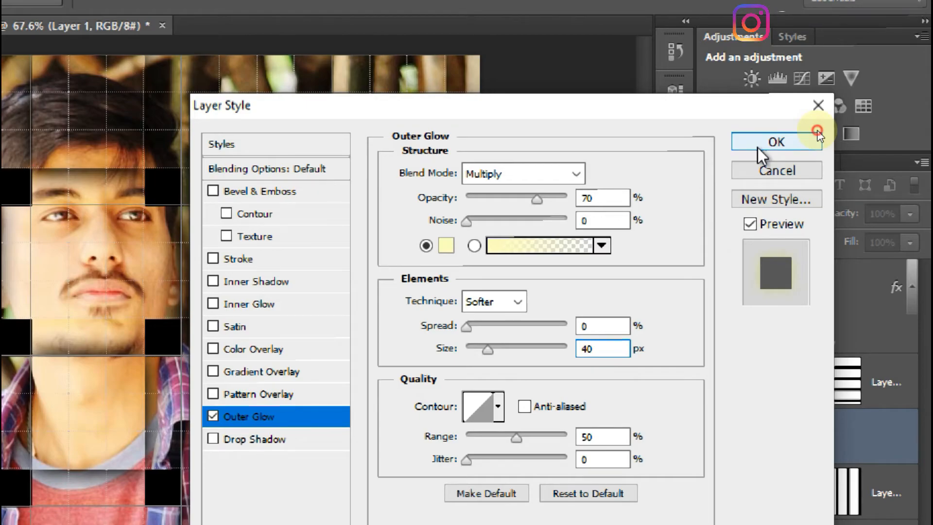
{"action": "left_click", "coordinate": [819, 135]}
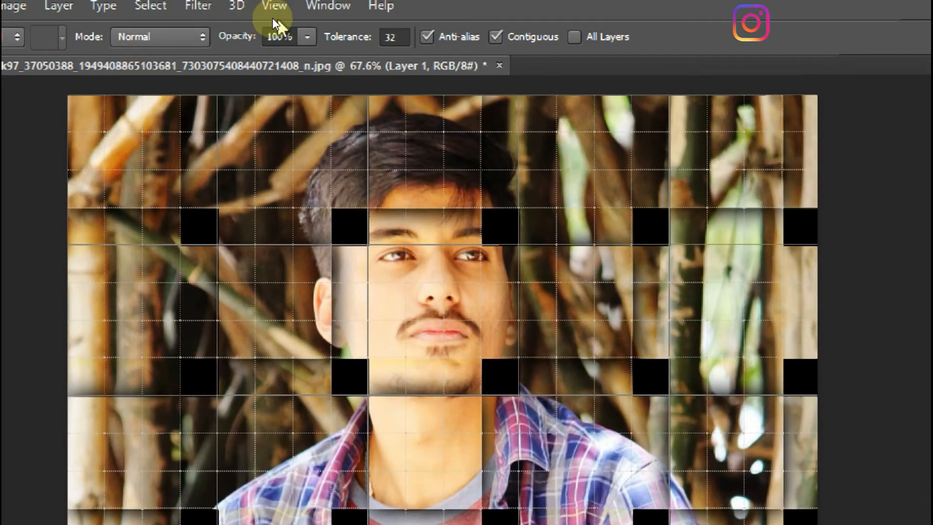
Hide the grid over the portrait
{"action": "left_click", "coordinate": [270, 10]}
{"action": "mouse_move", "coordinate": [371, 315]}
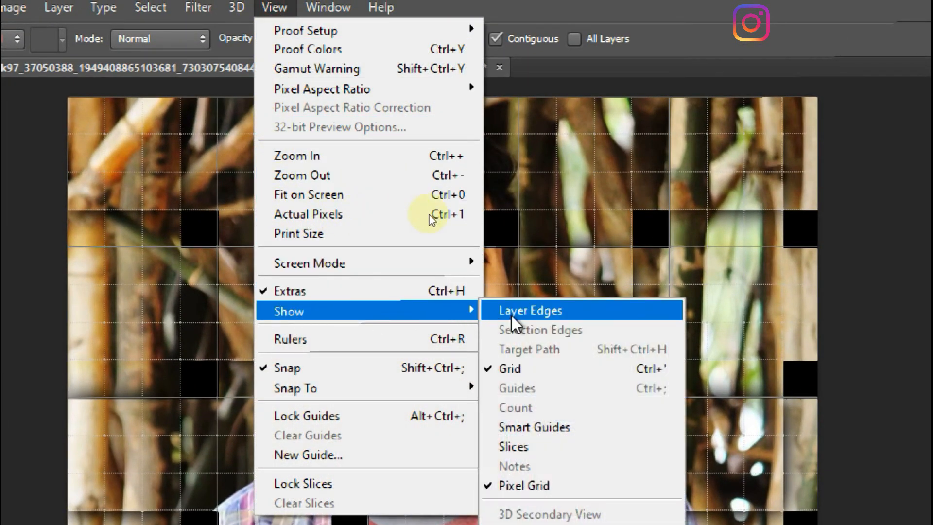
{"action": "left_click", "coordinate": [526, 368]}
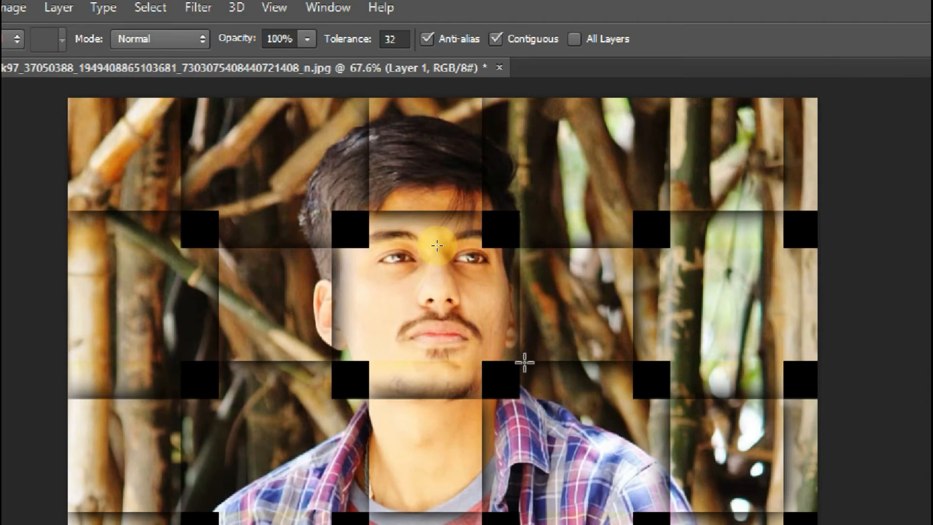